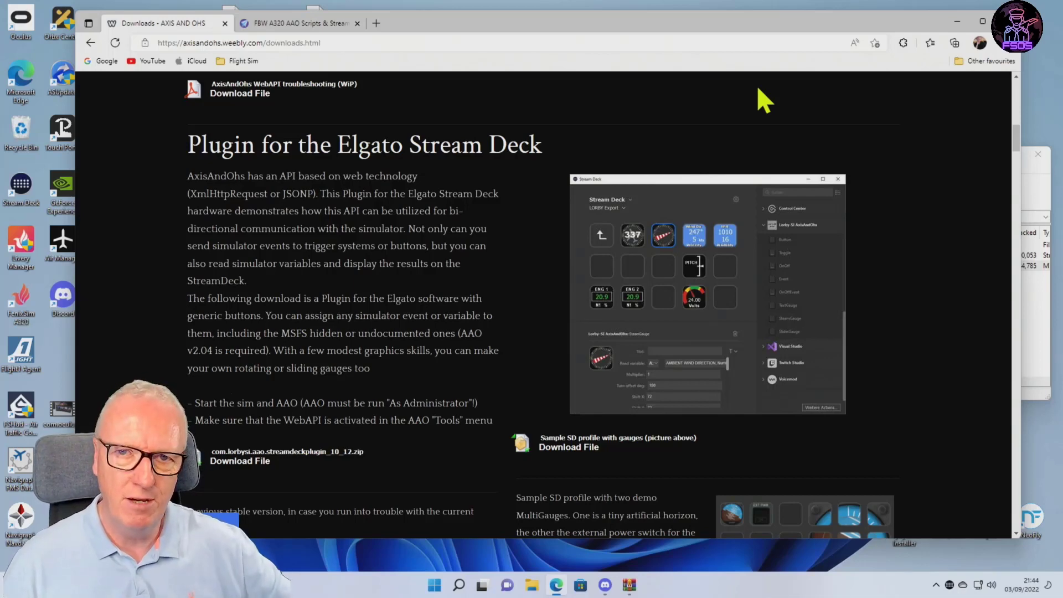
Review the AxisAndOhs downloads page from the demo version files down to the Elgato Stream Deck plugin section.
{"action": "scroll", "coordinate": [941, 188], "scroll_direction": "up", "scroll_amount": 10}
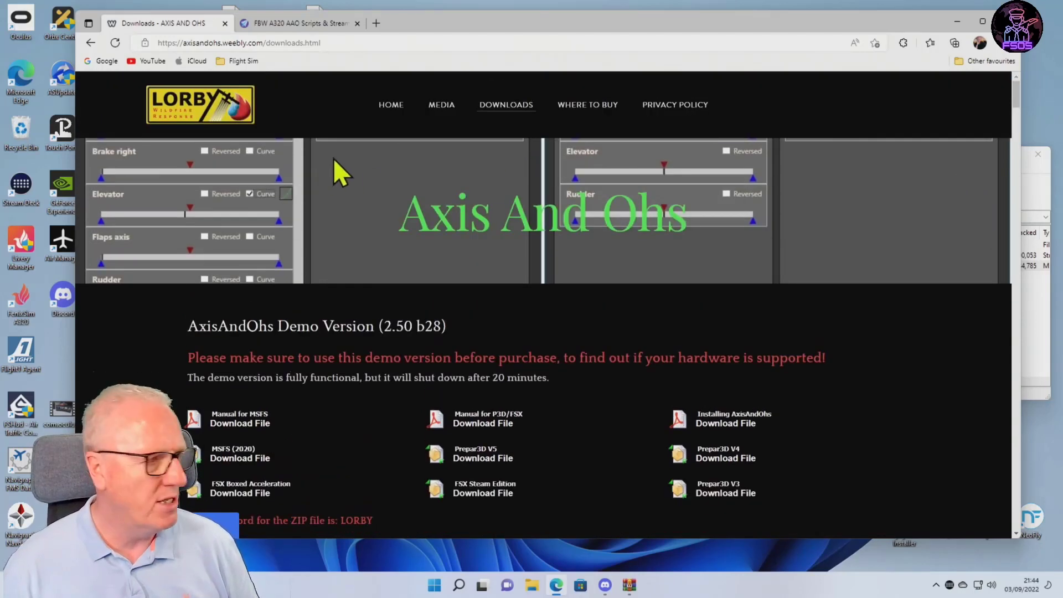
{"action": "scroll", "coordinate": [332, 171], "scroll_direction": "down", "scroll_amount": 5}
{"action": "scroll", "coordinate": [332, 170], "scroll_direction": "up", "scroll_amount": 5}
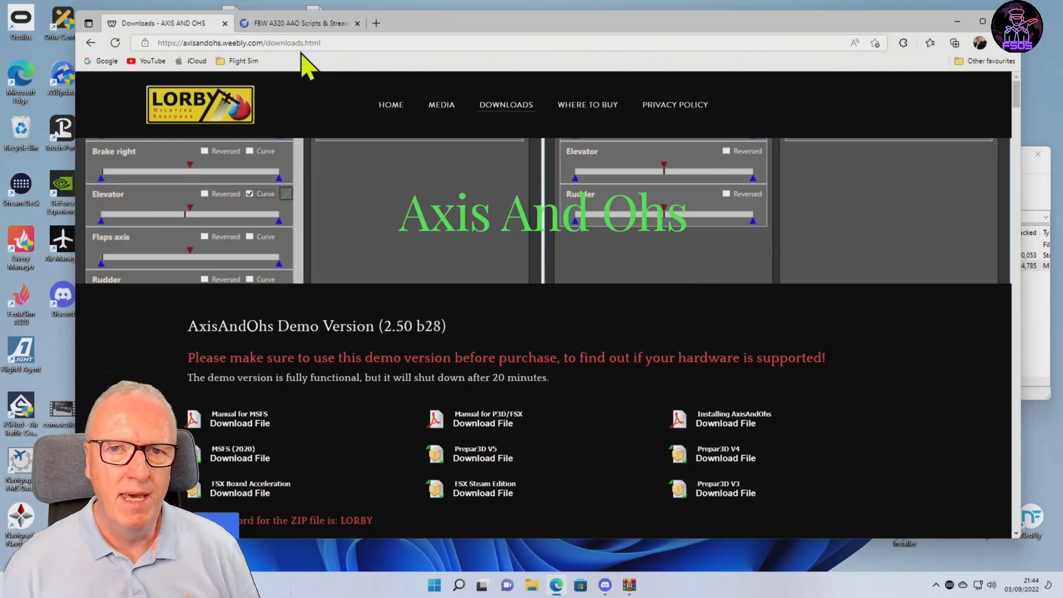
{"action": "scroll", "coordinate": [736, 393], "scroll_direction": "down", "scroll_amount": 10}
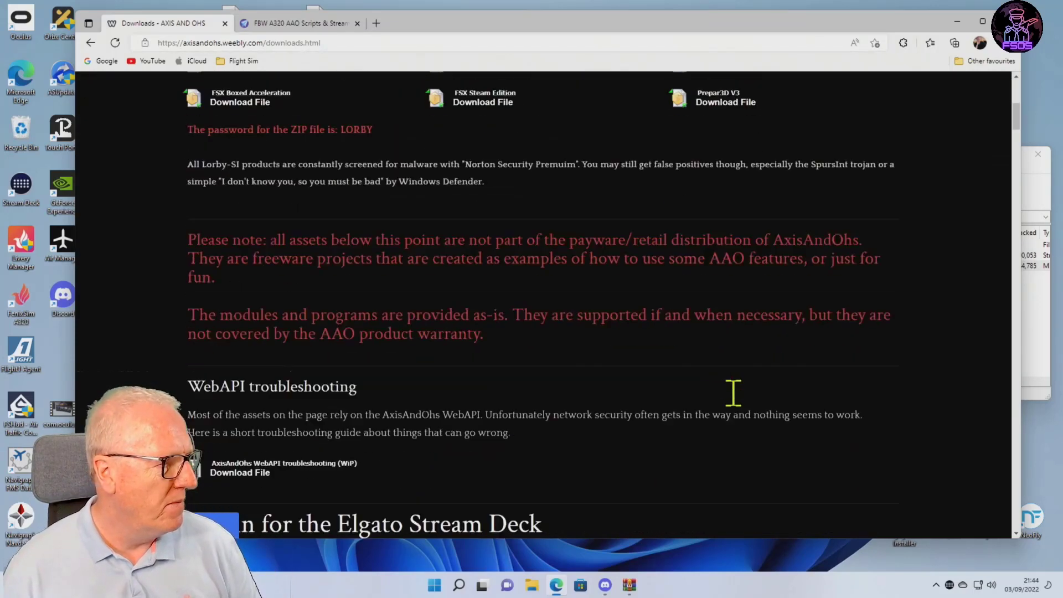
{"action": "scroll", "coordinate": [731, 397], "scroll_direction": "down", "scroll_amount": 4}
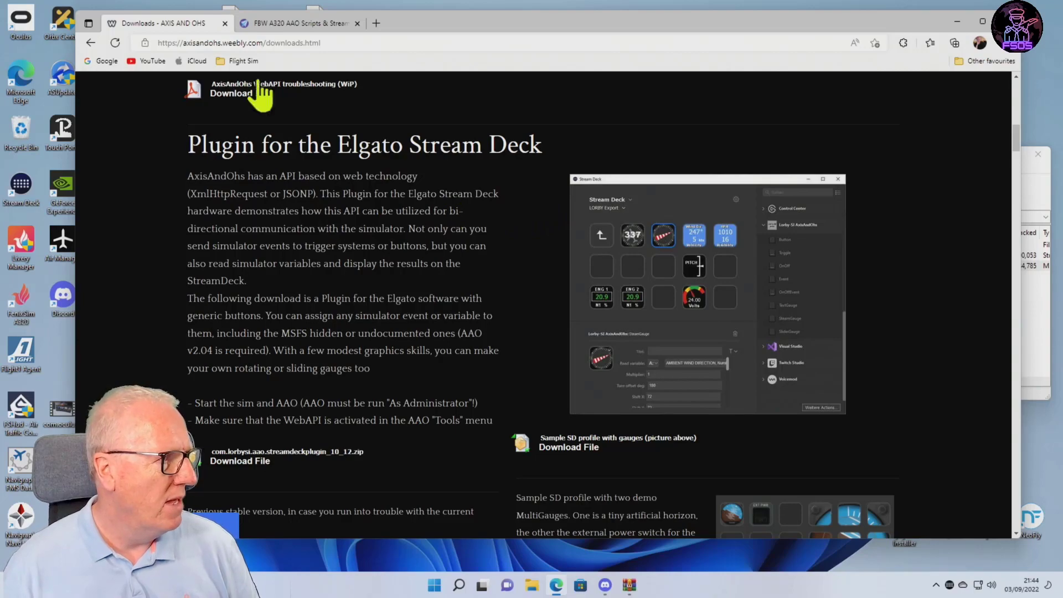
Review the Flightsim.to page for the FBW A320 AAO scripts and StreamDeck XL profile, comparing it with the AxisAndOhs downloads page.
{"action": "left_click", "coordinate": [299, 23]}
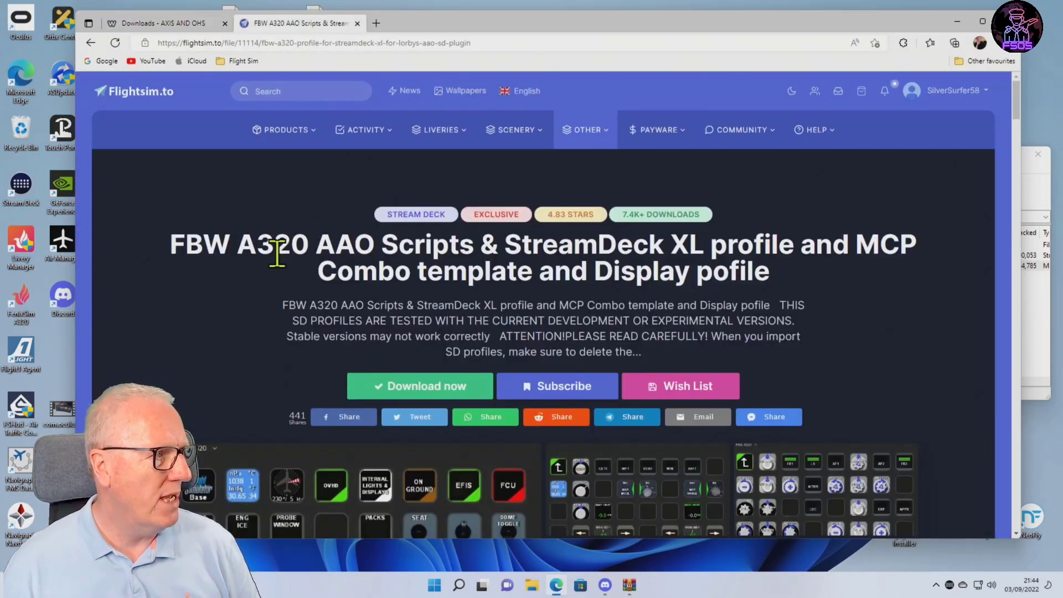
{"action": "scroll", "coordinate": [262, 312], "scroll_direction": "down", "scroll_amount": 10}
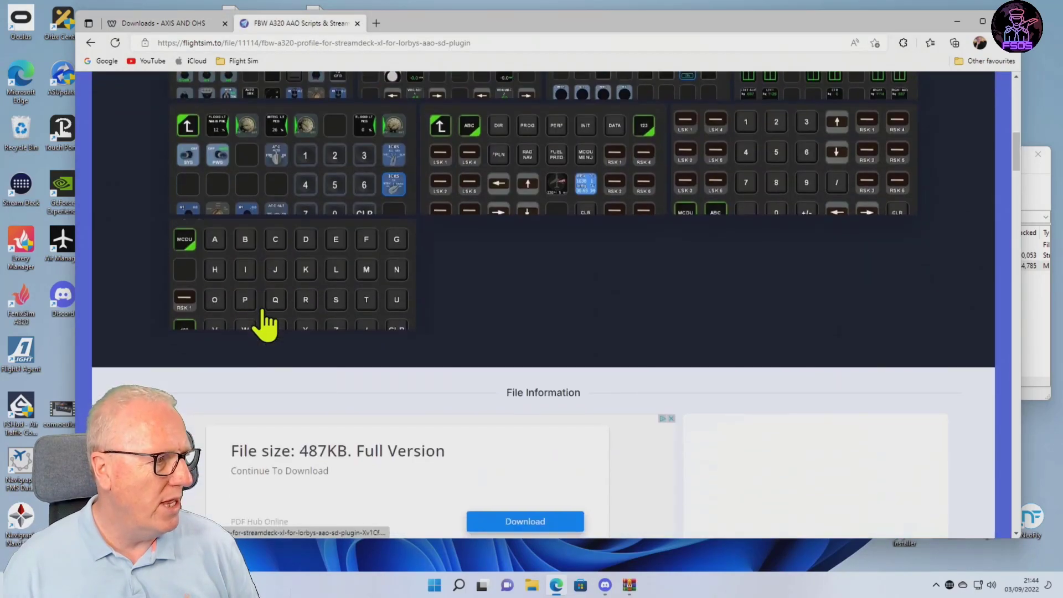
{"action": "scroll", "coordinate": [265, 318], "scroll_direction": "up", "scroll_amount": 5}
{"action": "scroll", "coordinate": [263, 312], "scroll_direction": "up", "scroll_amount": 4}
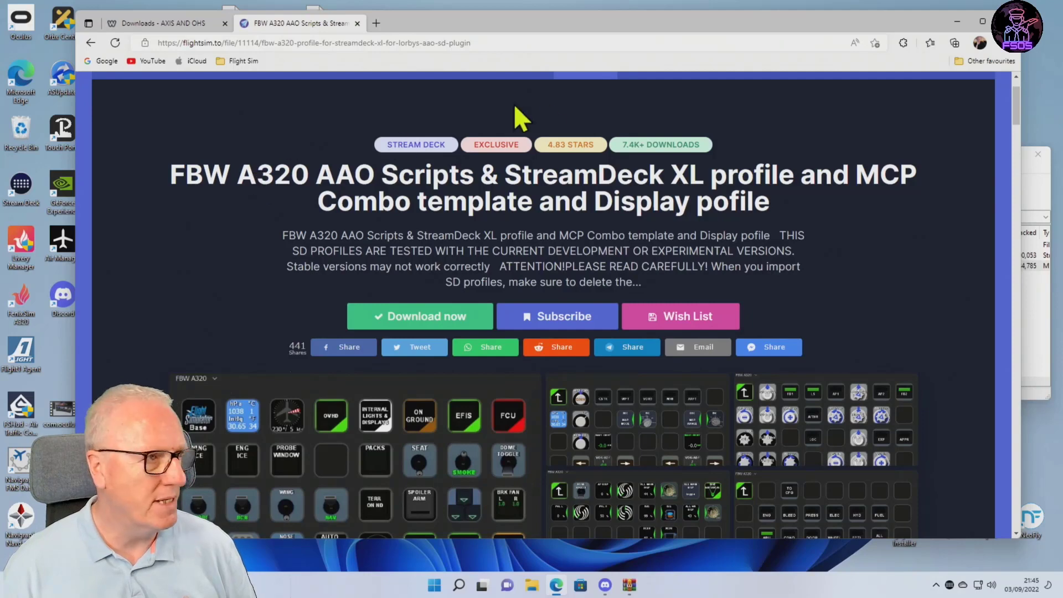
{"action": "left_click", "coordinate": [185, 24]}
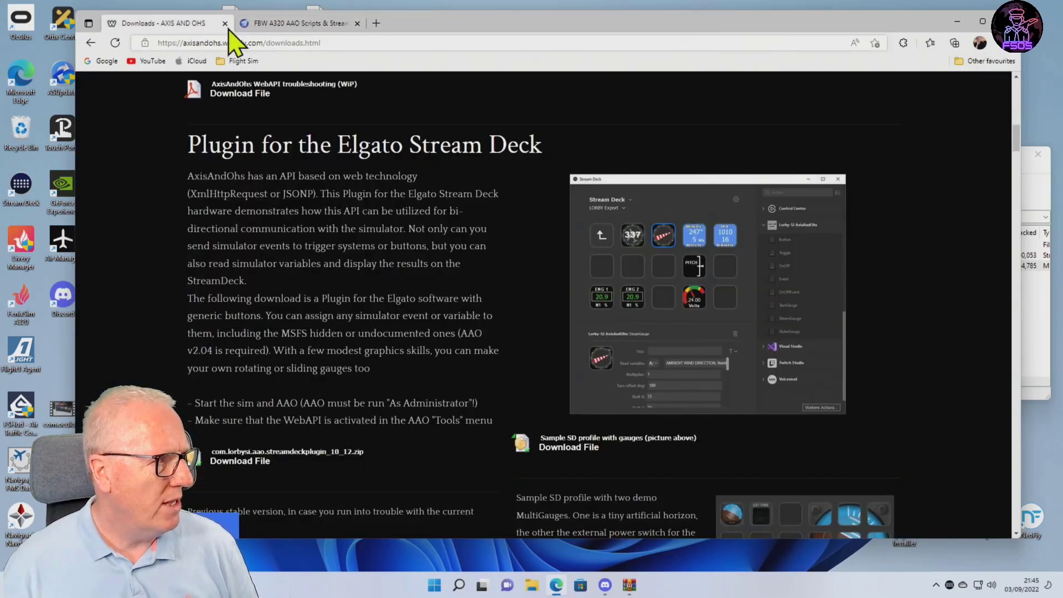
{"action": "left_click", "coordinate": [310, 24]}
Clear the desktop by closing the browser and the plugin archive window, and decline Discord's audio device switch.
{"action": "left_click", "coordinate": [1008, 22]}
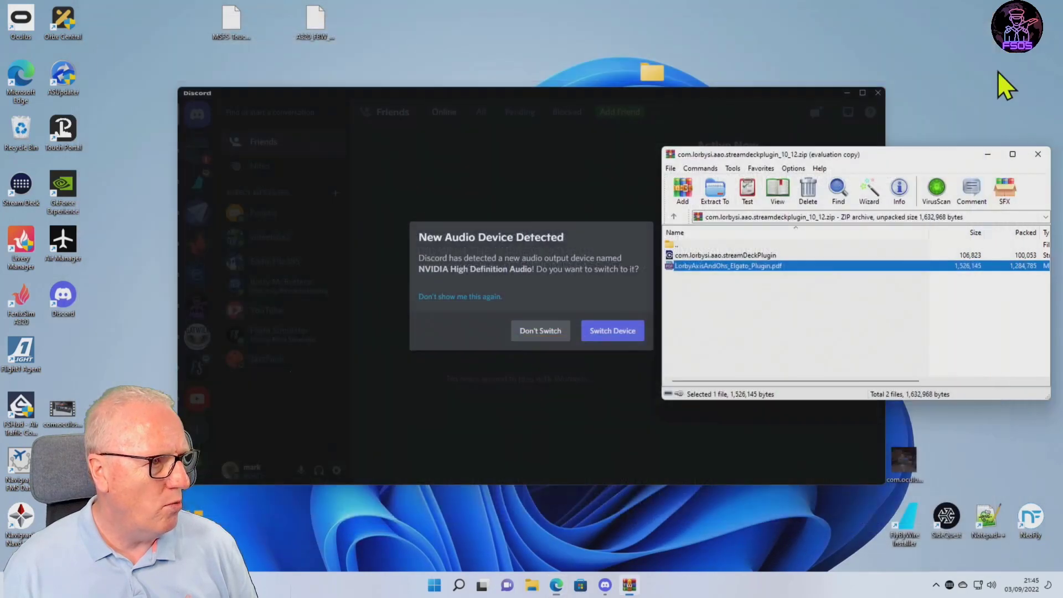
{"action": "left_click", "coordinate": [1038, 155]}
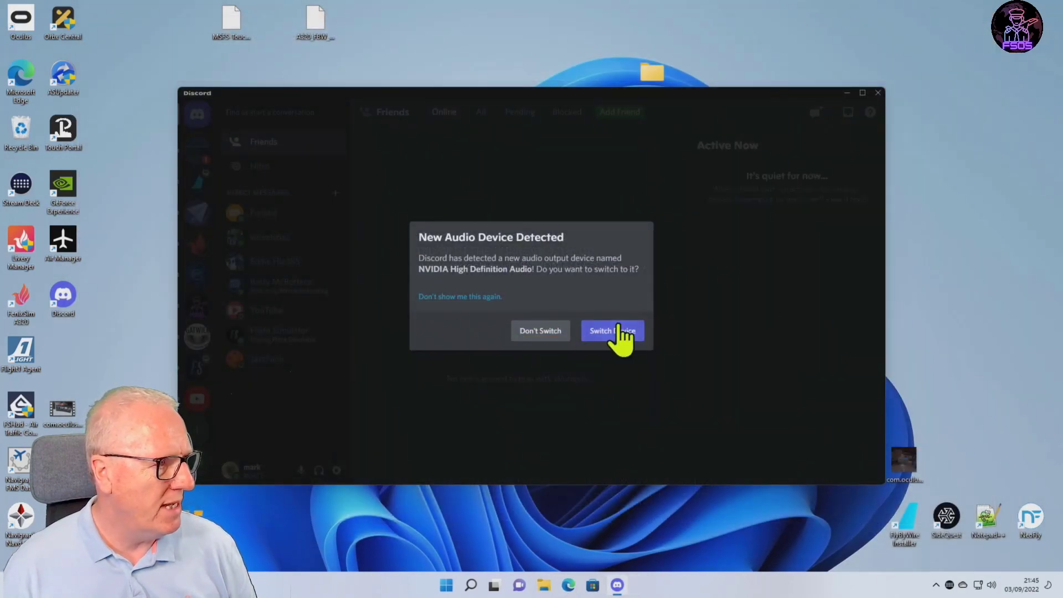
{"action": "left_click", "coordinate": [539, 332]}
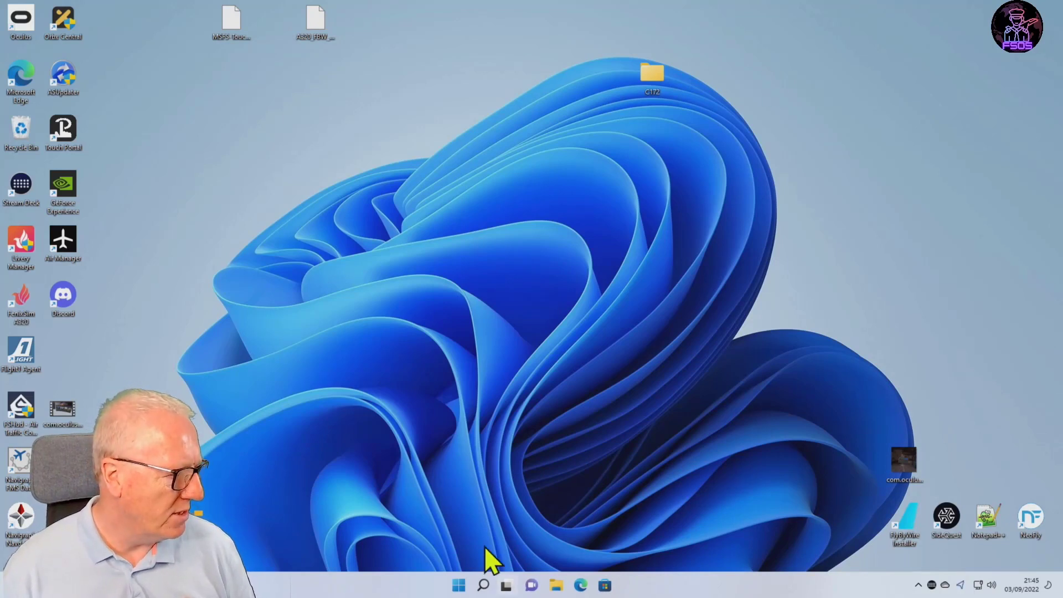
Extract the com.lorbysi.aao.streamdeckplugin_10_12 archive in D:\Downloads to its default folder and select the extracted com.lorbysi.aao plugin file.
{"action": "left_click", "coordinate": [558, 586]}
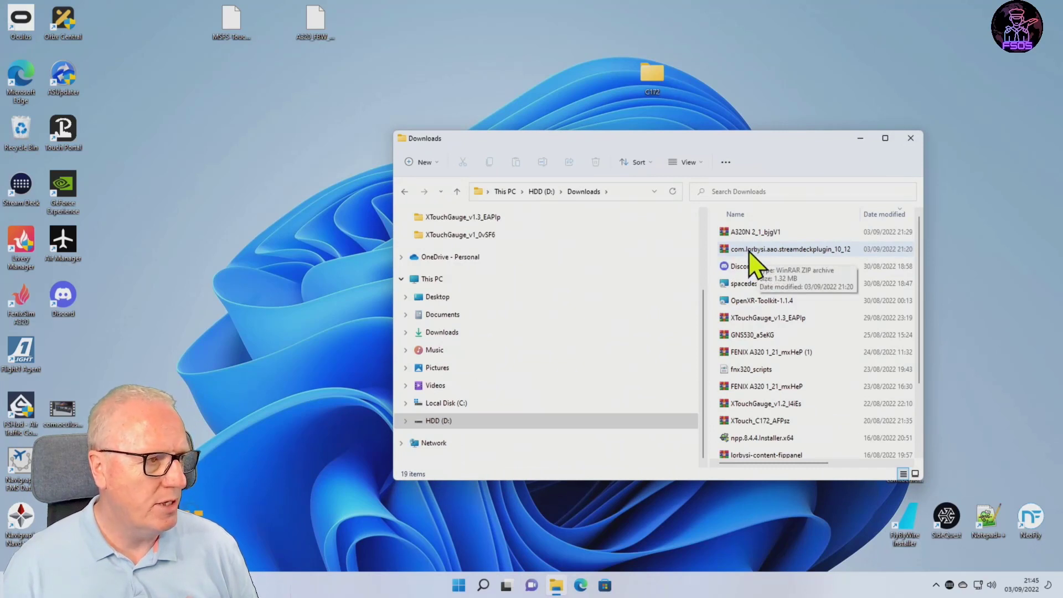
{"action": "right_click", "coordinate": [749, 250]}
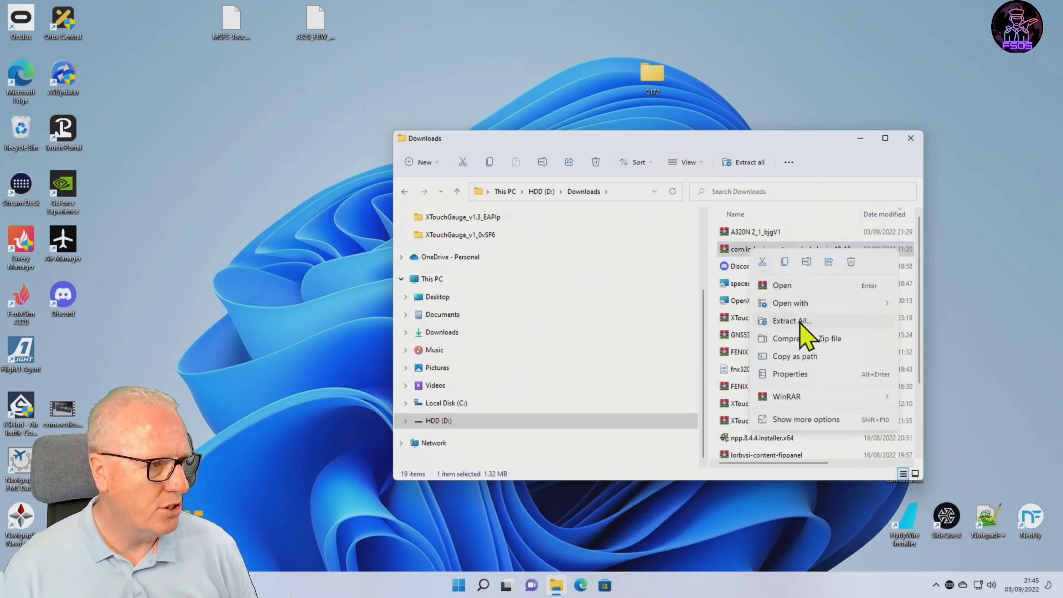
{"action": "left_click", "coordinate": [804, 321]}
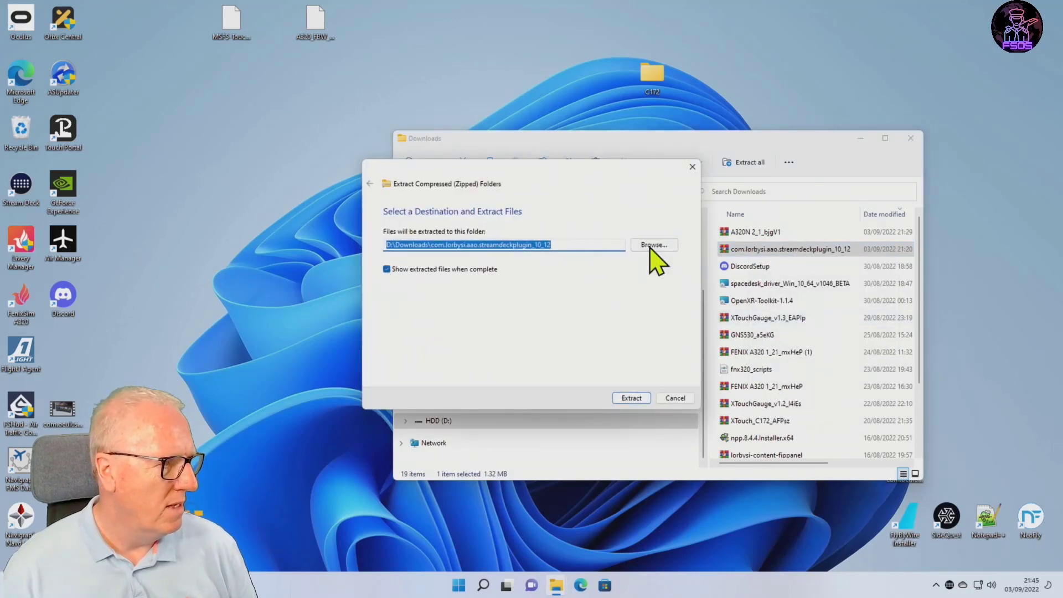
{"action": "left_click", "coordinate": [632, 398]}
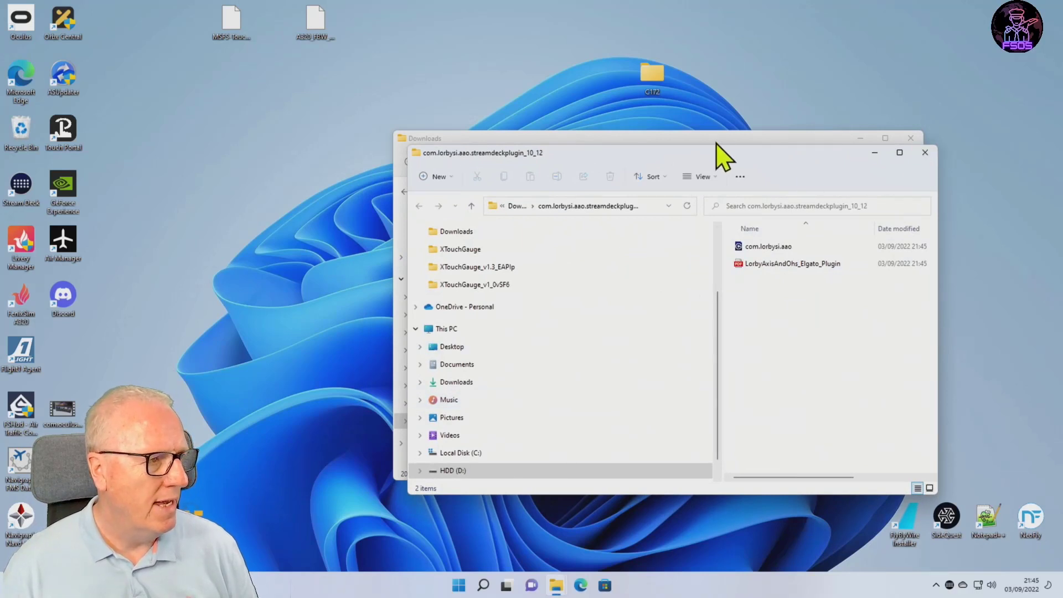
{"action": "left_click", "coordinate": [768, 247]}
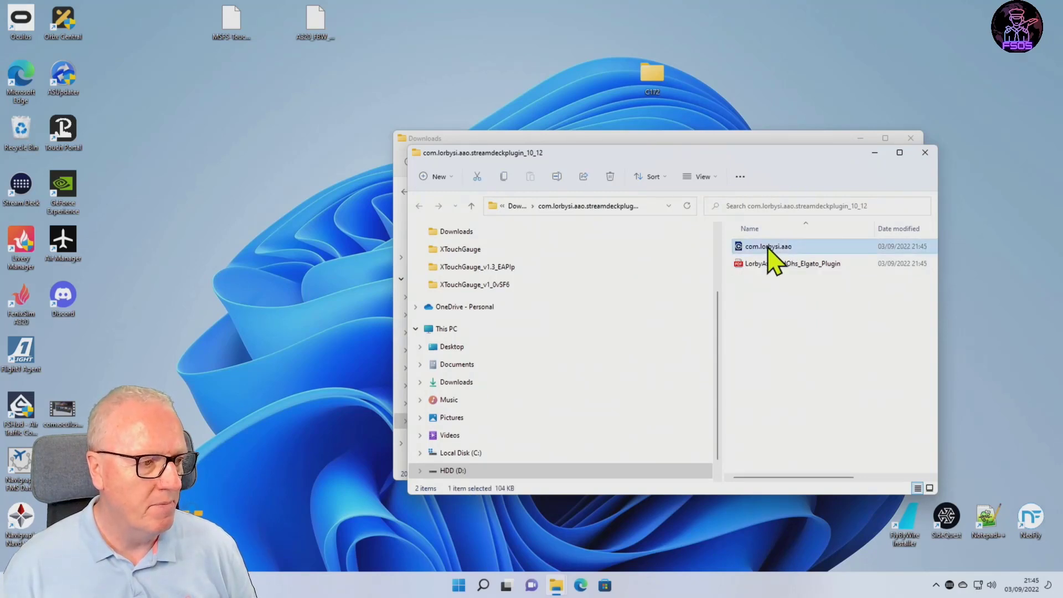
Switch to Stream Deck and examine the actions in the Lorby-SI AxisAndOhs category, leaving the category collapsed and the window minimized.
{"action": "left_click", "coordinate": [950, 585]}
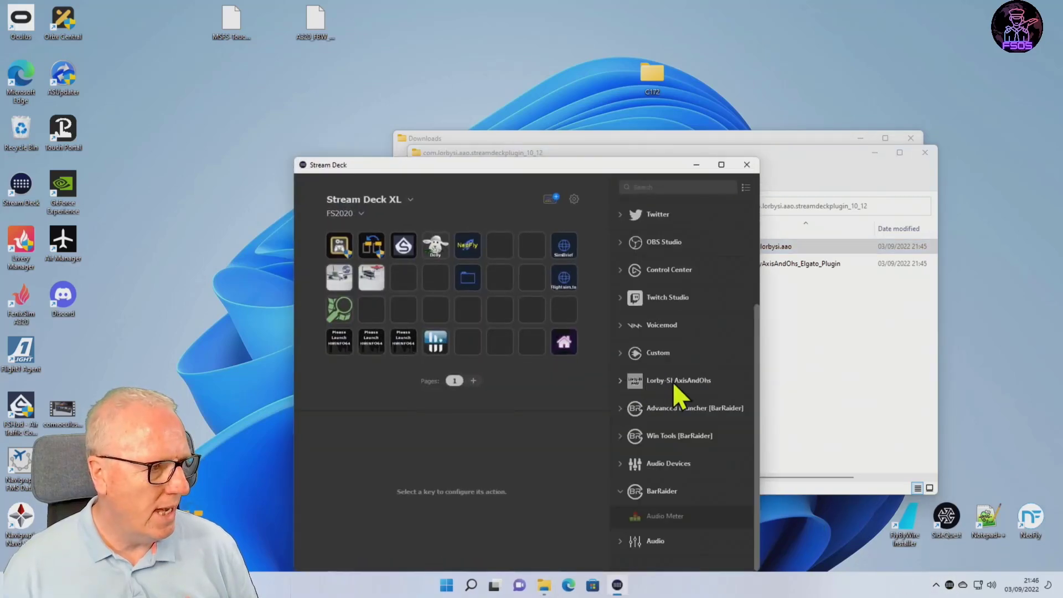
{"action": "left_click", "coordinate": [621, 381]}
{"action": "scroll", "coordinate": [732, 430], "scroll_direction": "down", "scroll_amount": 3}
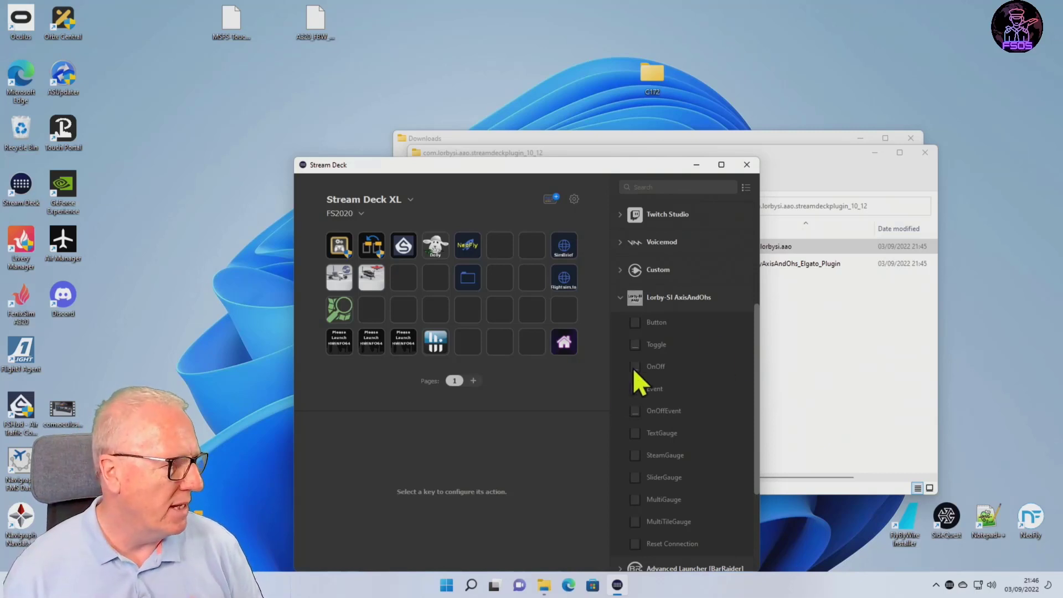
{"action": "left_click", "coordinate": [621, 298]}
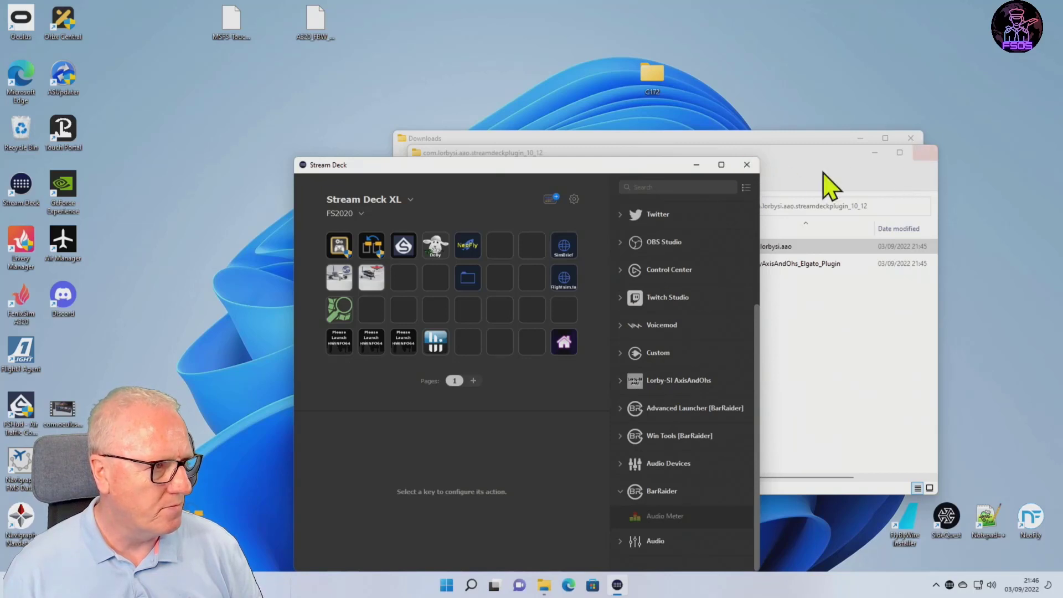
{"action": "left_click", "coordinate": [697, 166]}
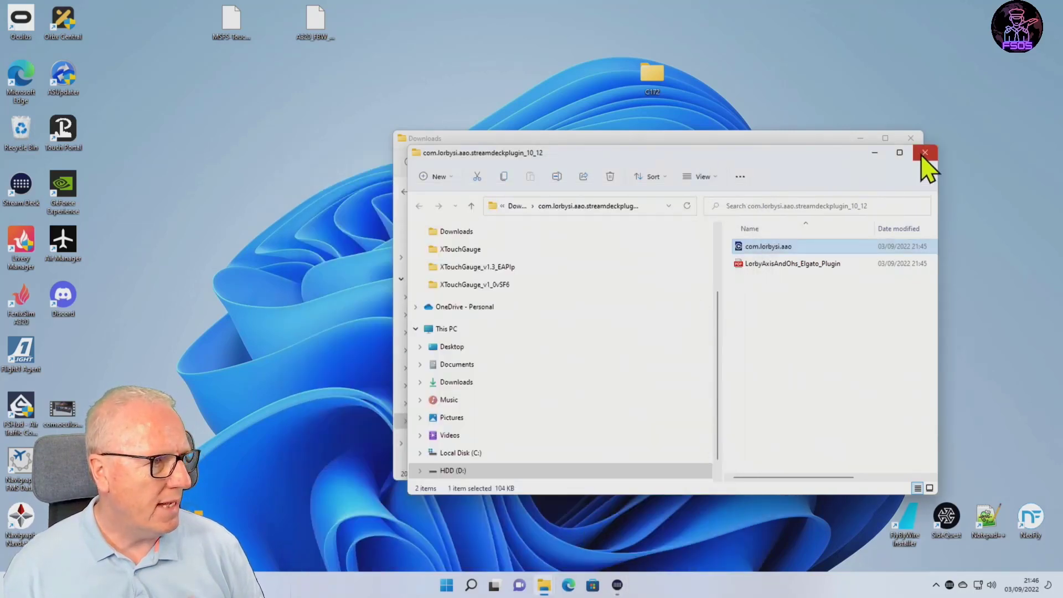
Close the plugin folder and extract the A320N 2_1_bjgV1 archive to its default folder in Downloads.
{"action": "left_click", "coordinate": [925, 152]}
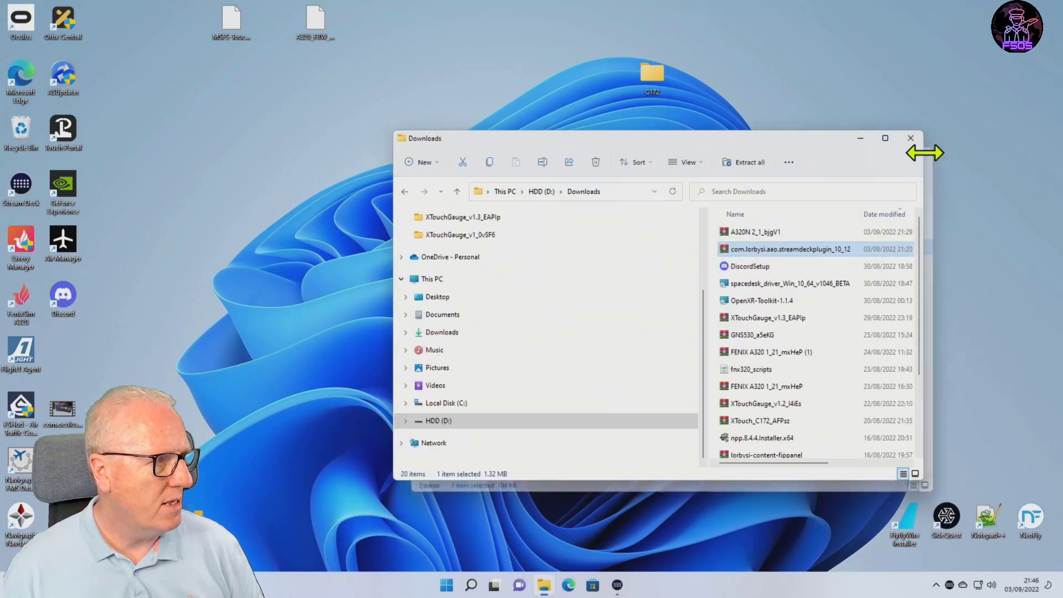
{"action": "left_click", "coordinate": [754, 232]}
{"action": "right_click", "coordinate": [749, 233]}
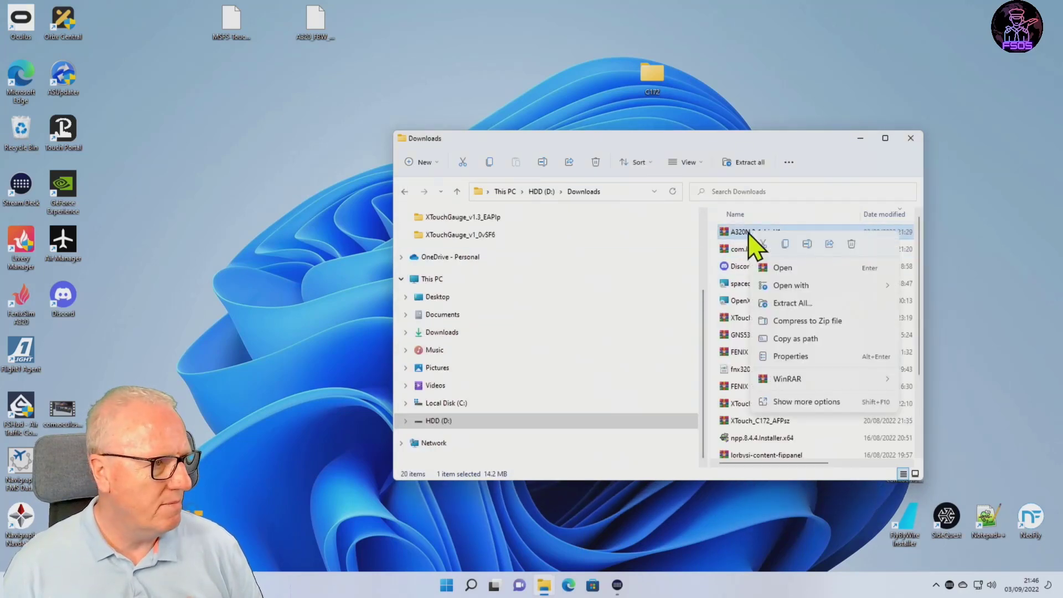
{"action": "left_click", "coordinate": [794, 304]}
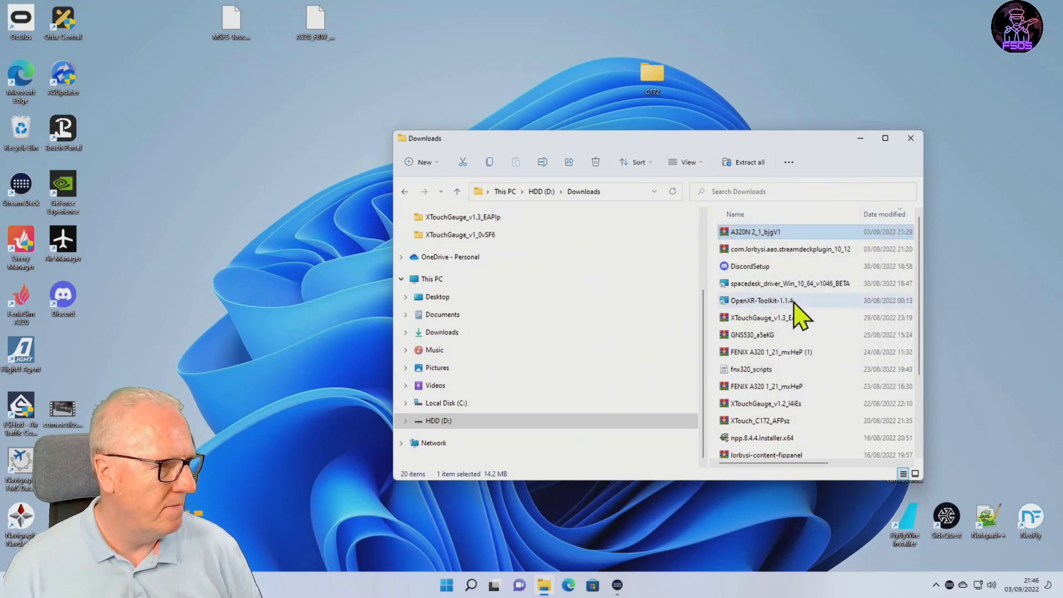
{"action": "left_click", "coordinate": [642, 399]}
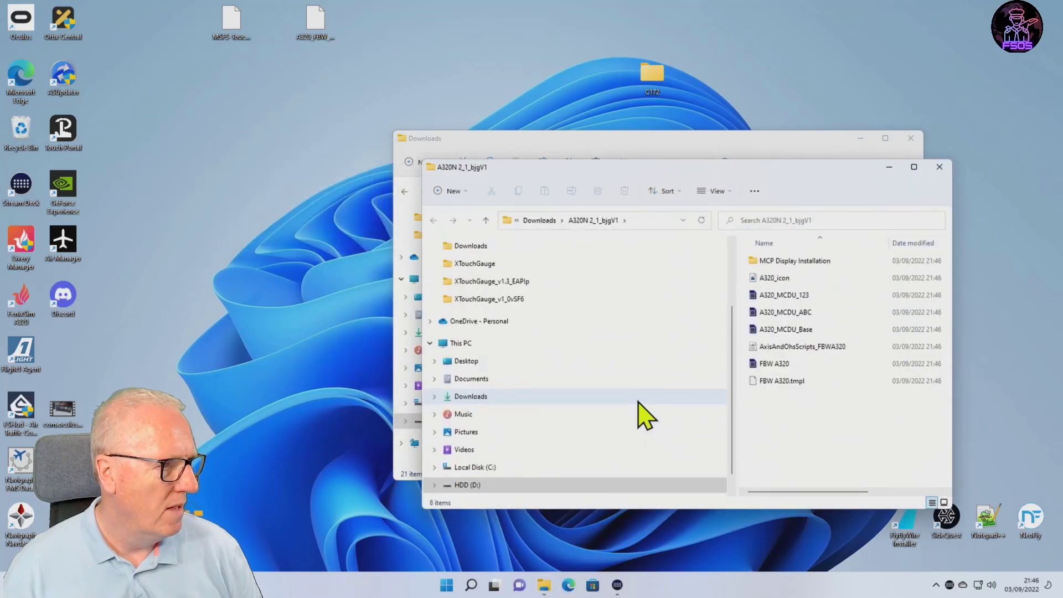
{"action": "left_click_drag", "start_coordinate": [808, 190], "coordinate": [768, 135]}
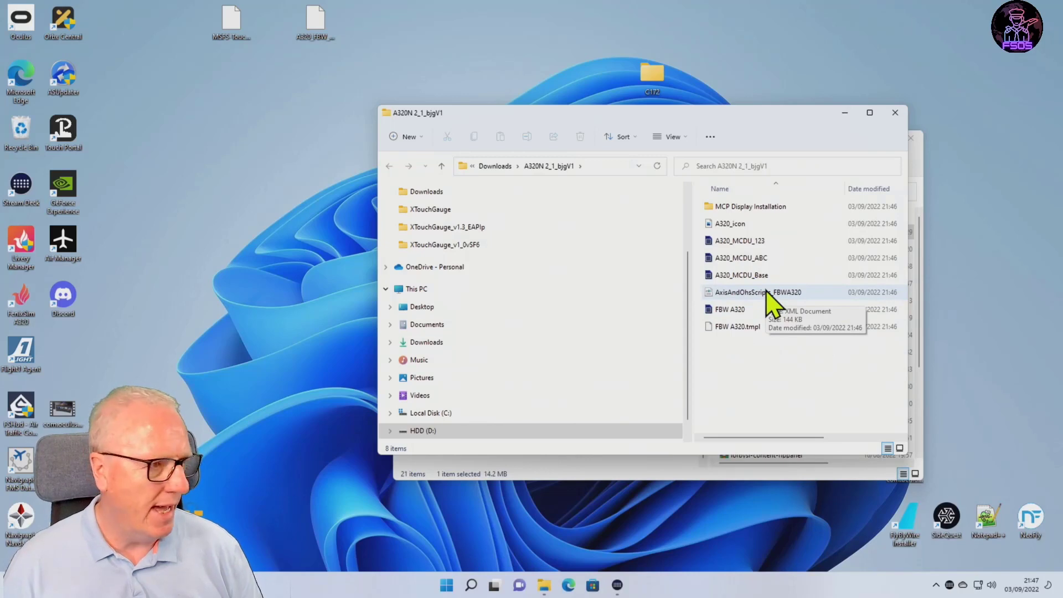
Launch Axis and Oh's with all window positions reset and place its main window clear of the screen edge.
{"action": "mouse_move", "coordinate": [555, 581]}
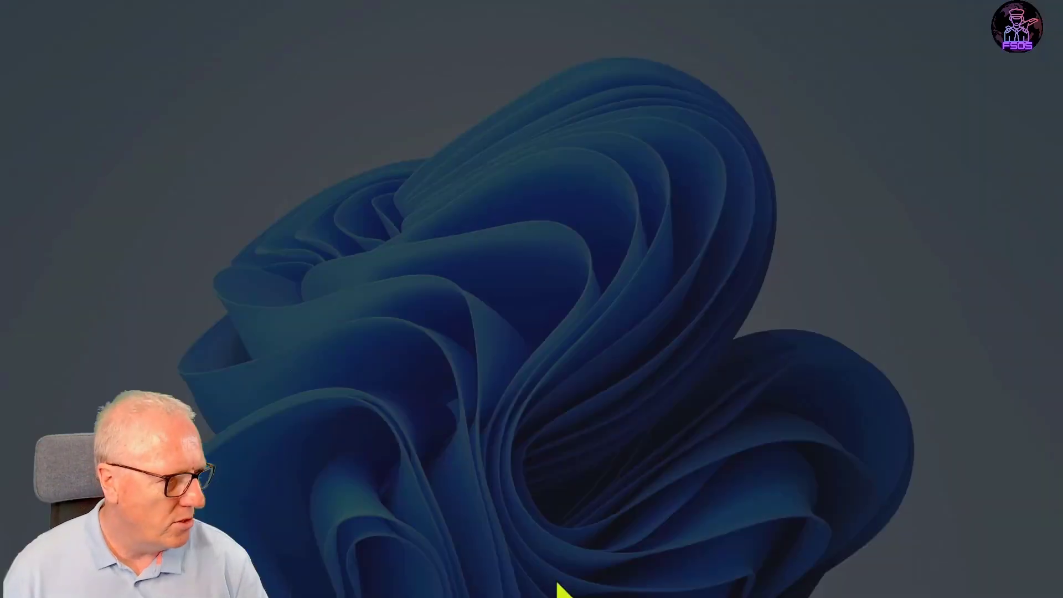
{"action": "left_click", "coordinate": [480, 386]}
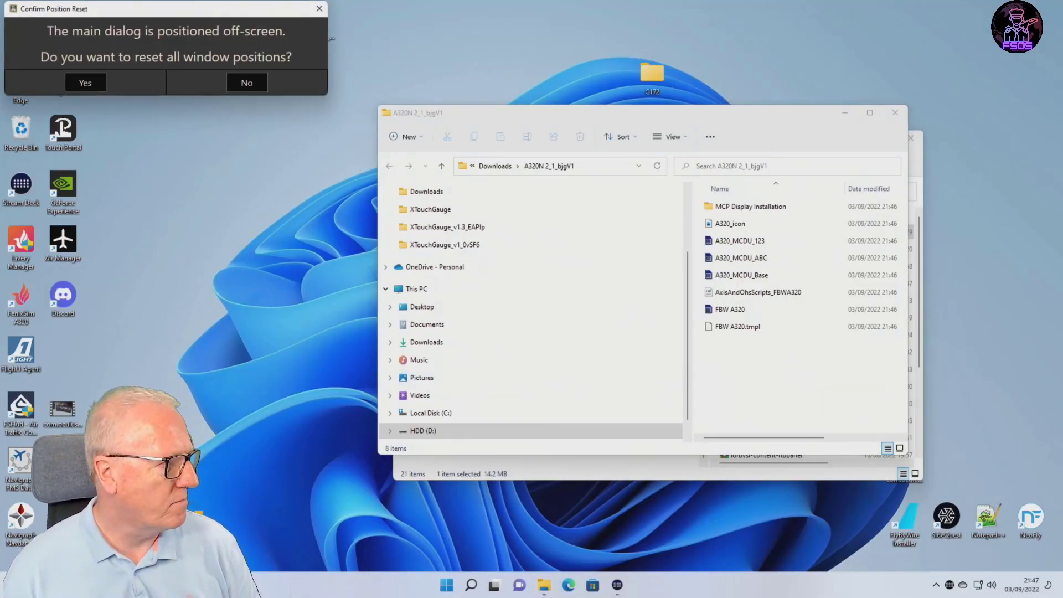
{"action": "left_click", "coordinate": [85, 82]}
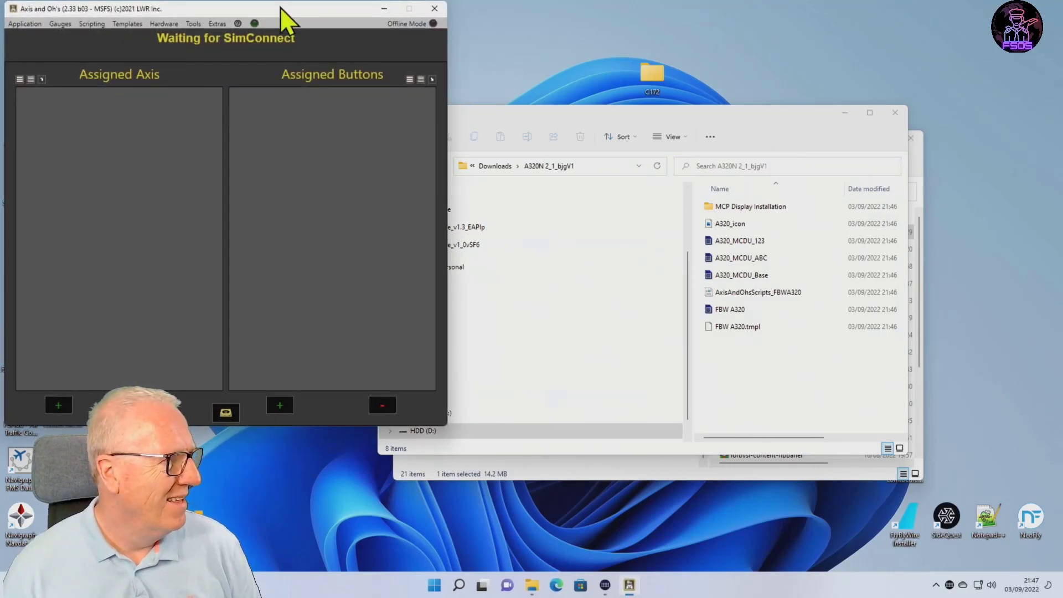
{"action": "left_click_drag", "start_coordinate": [276, 7], "coordinate": [317, 40]}
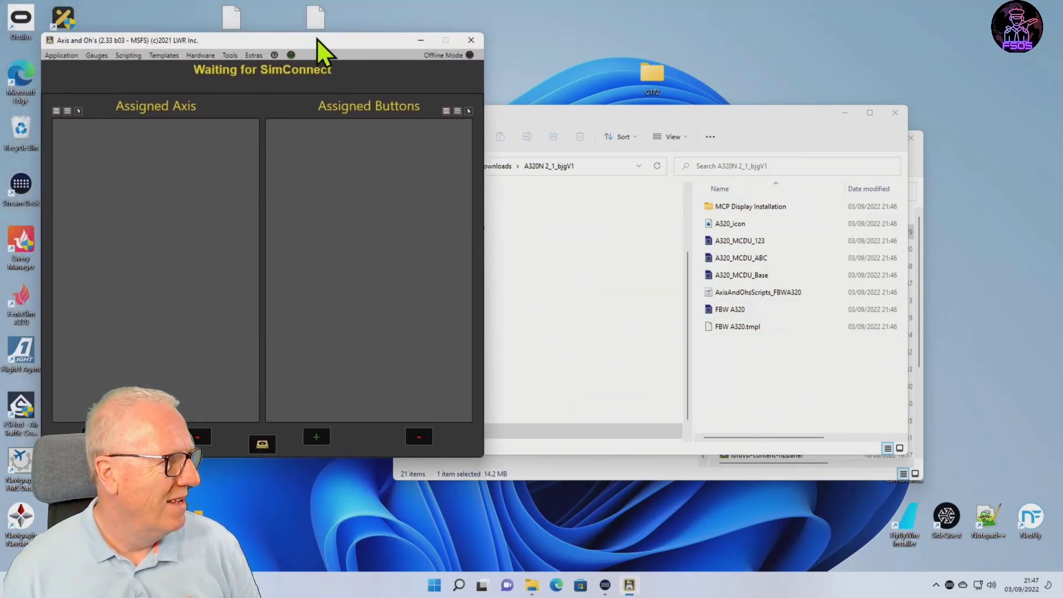
Load AxisAndOhsScripts_FBWA320 from the D:\Downloads\A320N 2_1_bjgV1 folder as the source file for a script import.
{"action": "left_click", "coordinate": [133, 55]}
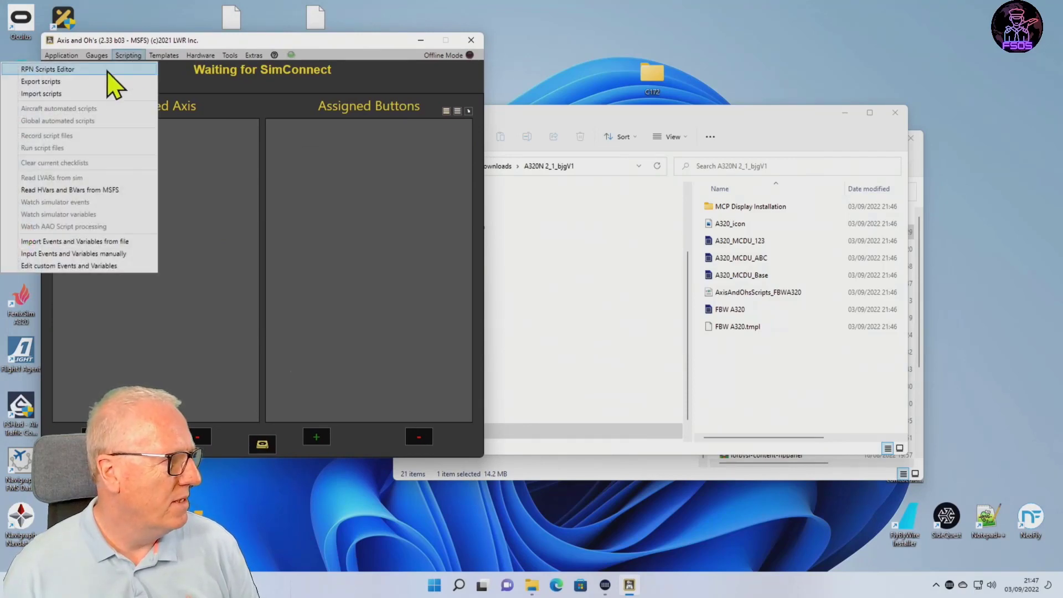
{"action": "left_click", "coordinate": [71, 95]}
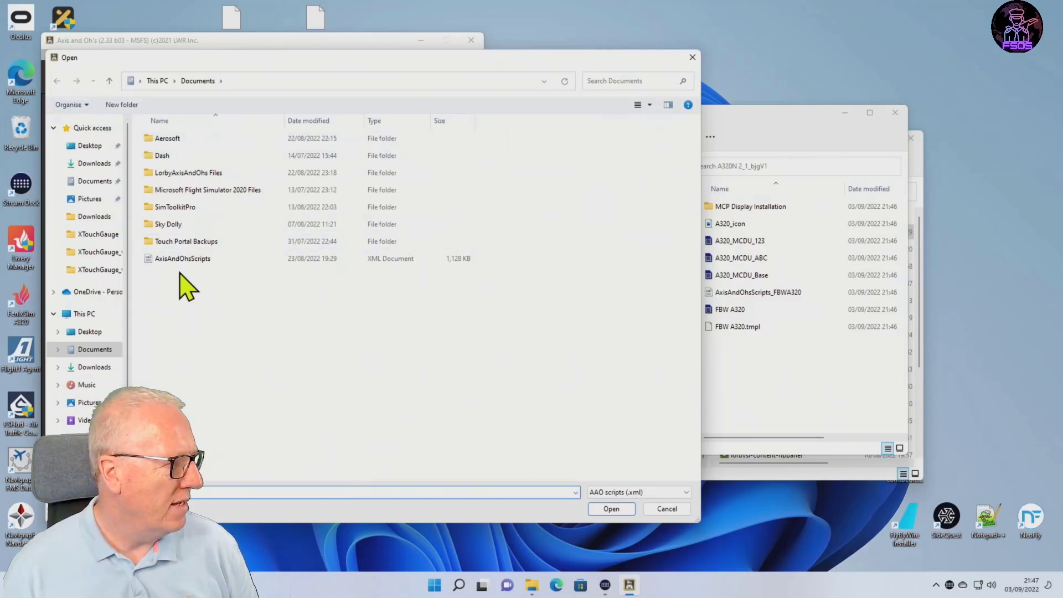
{"action": "scroll", "coordinate": [103, 432], "scroll_direction": "down", "scroll_amount": 1}
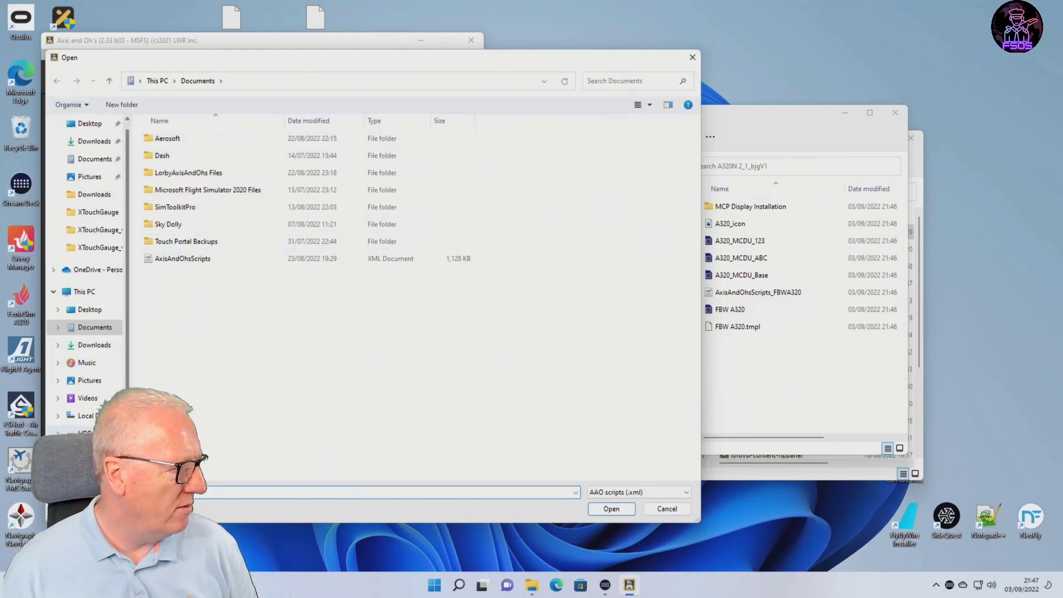
{"action": "left_click", "coordinate": [100, 434]}
{"action": "left_click", "coordinate": [170, 141]}
{"action": "double_click", "coordinate": [170, 142]}
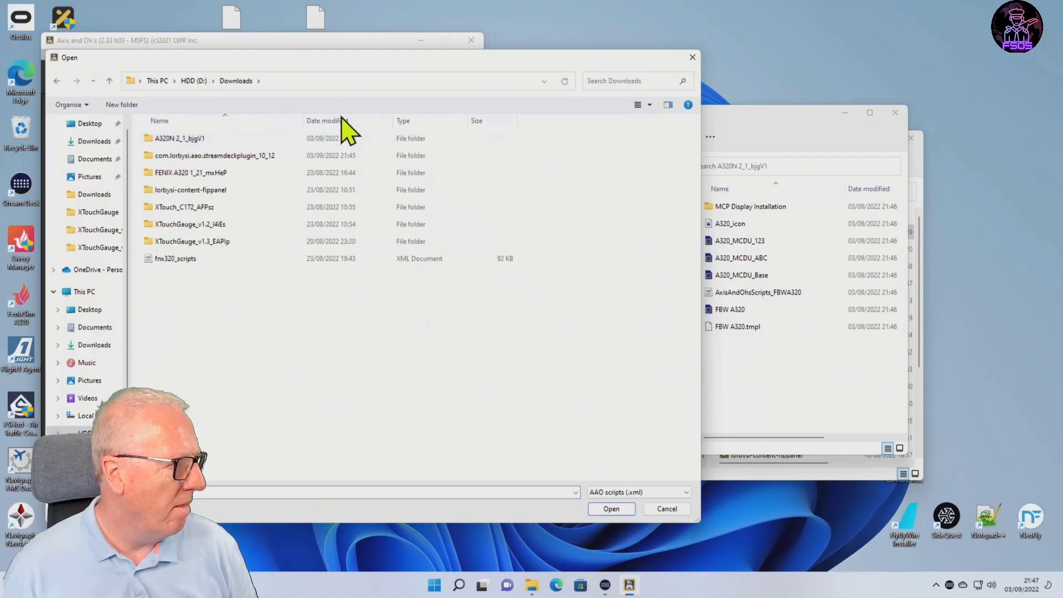
{"action": "double_click", "coordinate": [186, 143]}
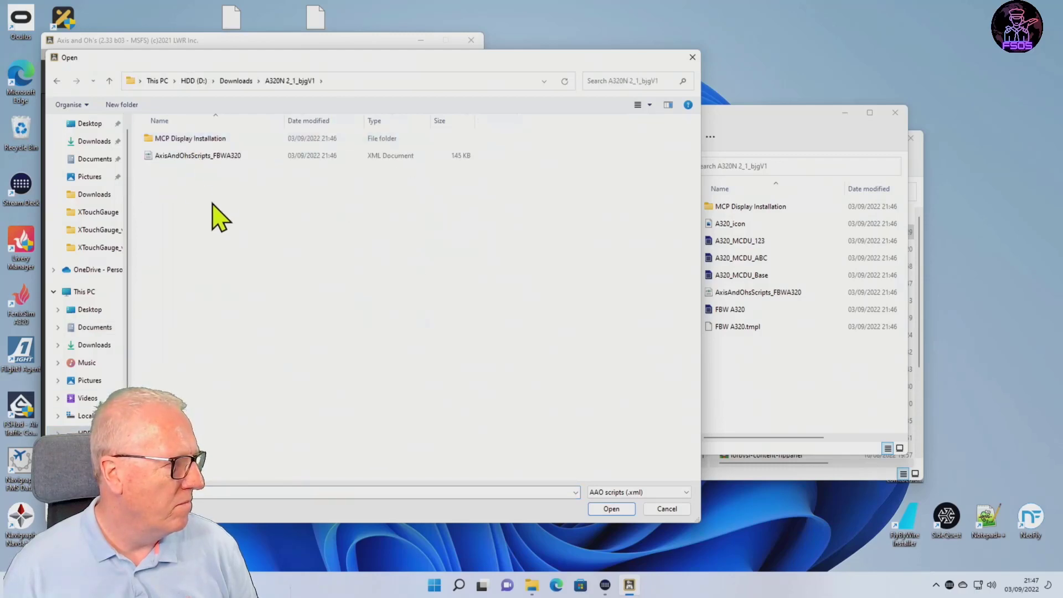
{"action": "double_click", "coordinate": [167, 157]}
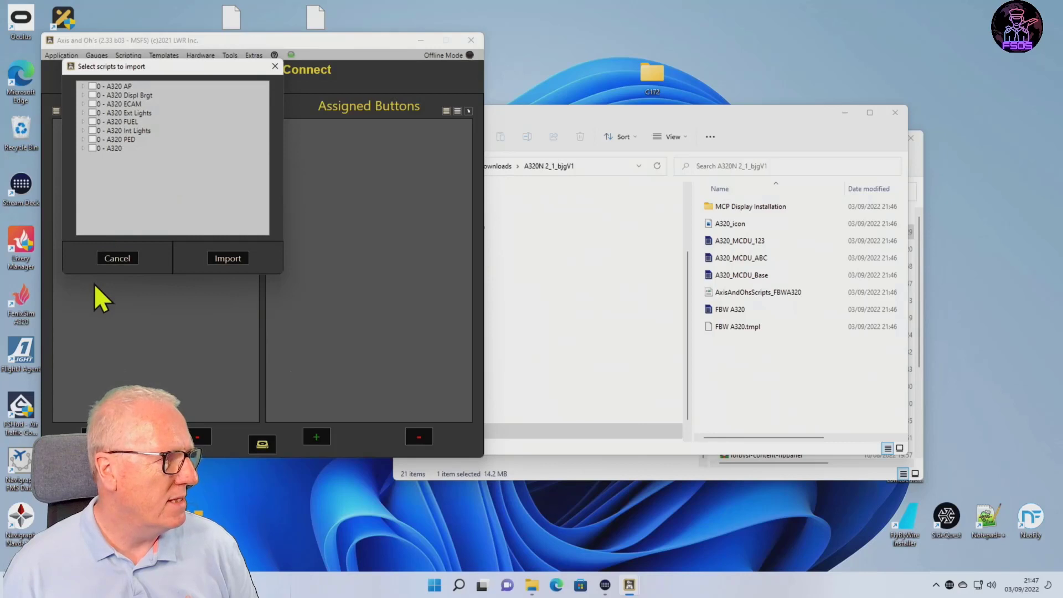
Import all eight A320 script groups: AP, Displ Brgt, ECAM, Ext Lights, FUEL, Int Lights, PED and A320.
{"action": "left_click", "coordinate": [92, 86]}
{"action": "left_click", "coordinate": [92, 95]}
{"action": "left_click", "coordinate": [92, 104]}
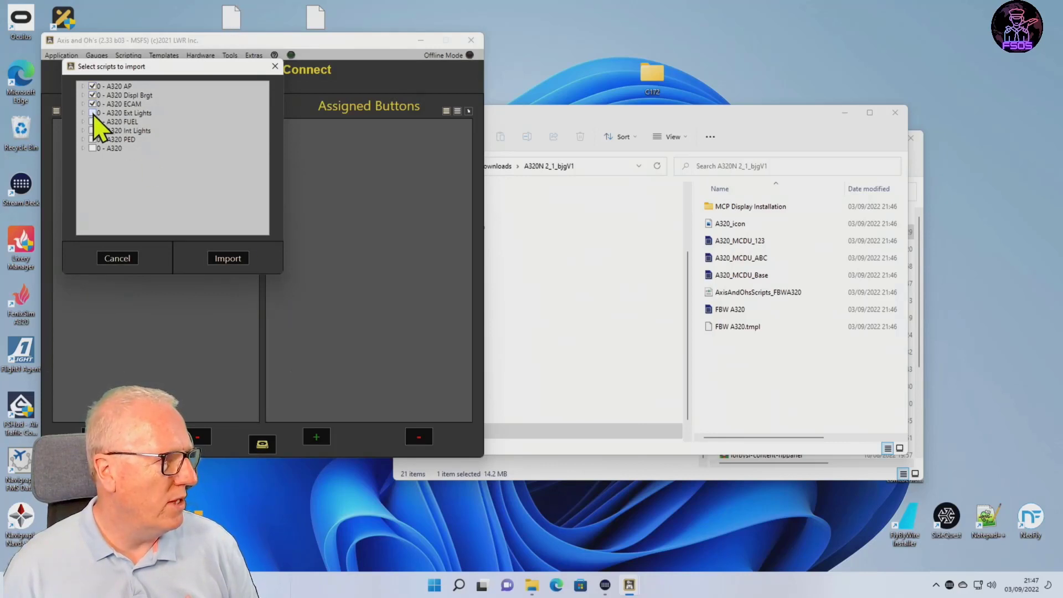
{"action": "left_click", "coordinate": [92, 113]}
{"action": "left_click", "coordinate": [92, 121]}
{"action": "left_click", "coordinate": [92, 131]}
{"action": "left_click", "coordinate": [92, 140]}
{"action": "left_click", "coordinate": [93, 149]}
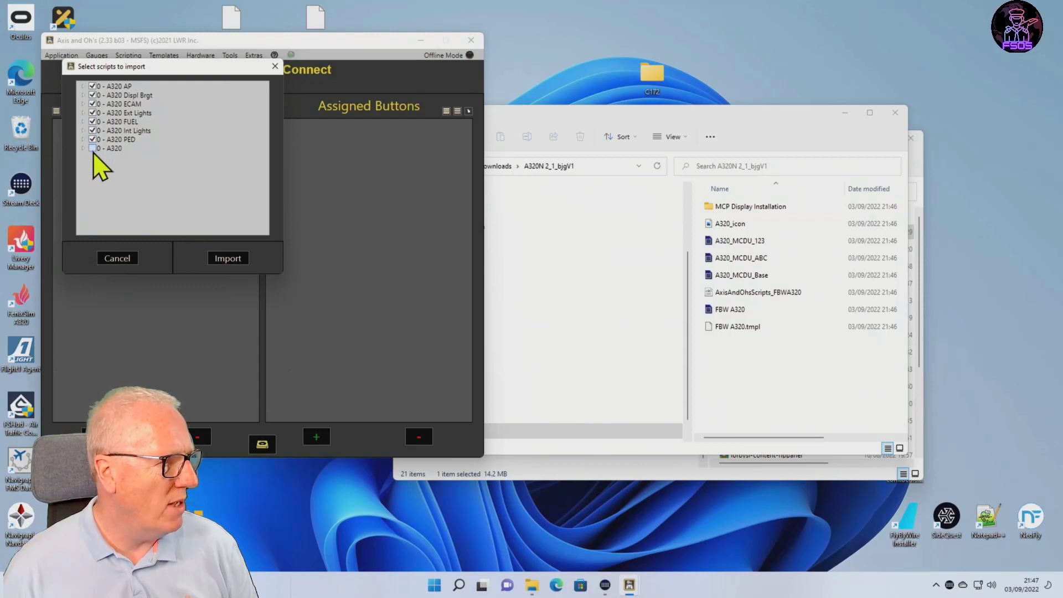
{"action": "left_click", "coordinate": [230, 259]}
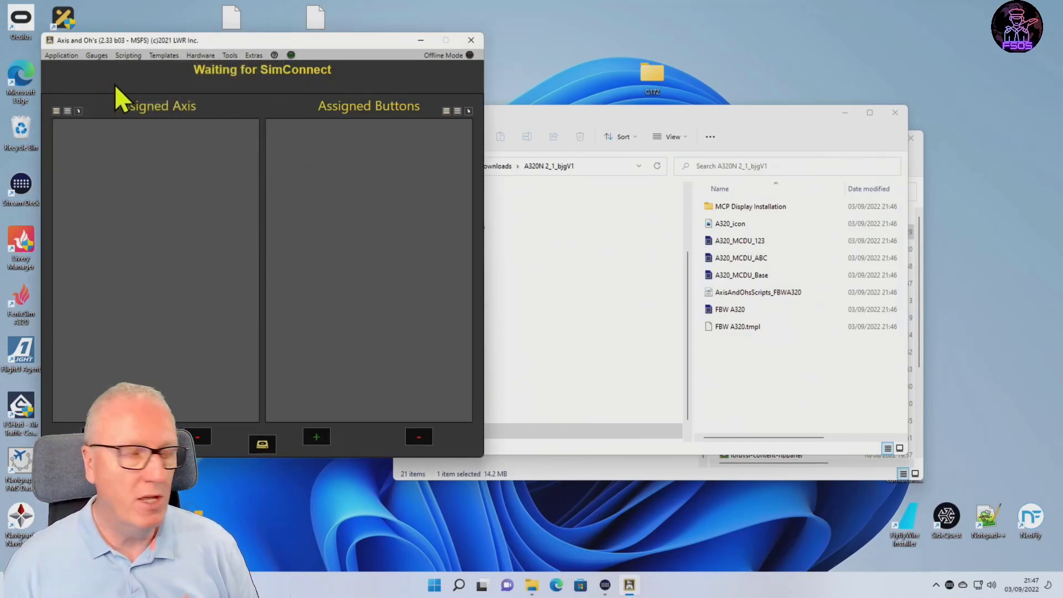
Check the list of script groups in the RPN Scripts Editor, and close the editor and the Axis and Oh's window.
{"action": "left_click", "coordinate": [126, 58]}
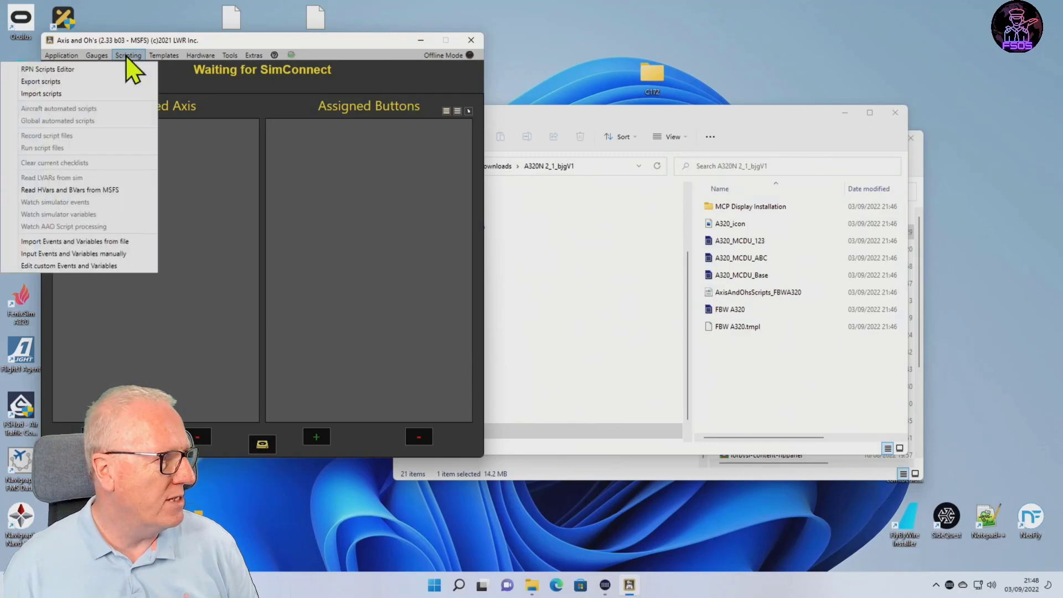
{"action": "mouse_move", "coordinate": [96, 55]}
{"action": "mouse_move", "coordinate": [129, 55]}
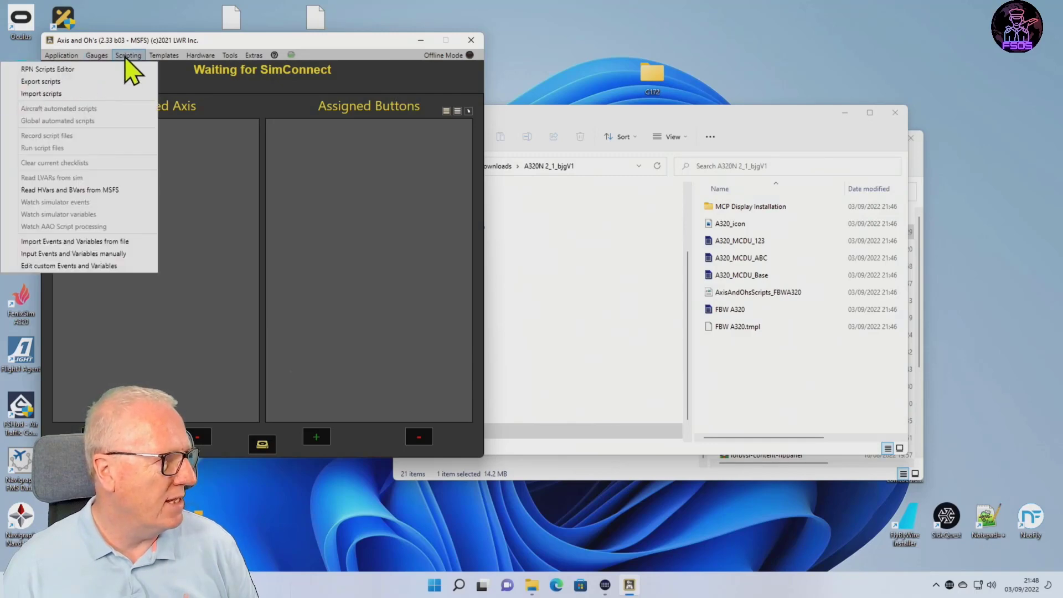
{"action": "left_click", "coordinate": [103, 69]}
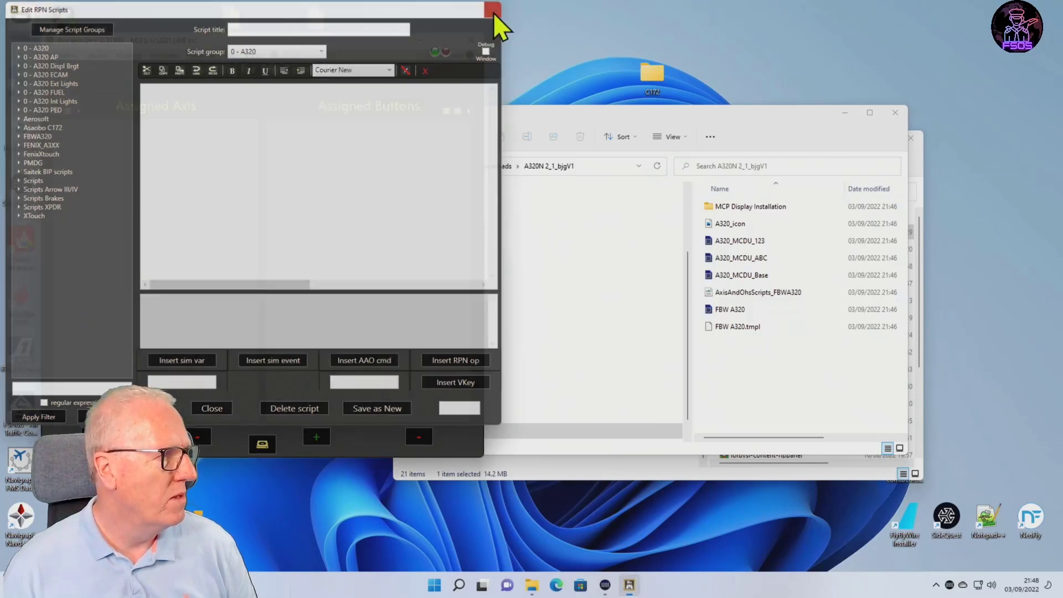
{"action": "left_click", "coordinate": [493, 10]}
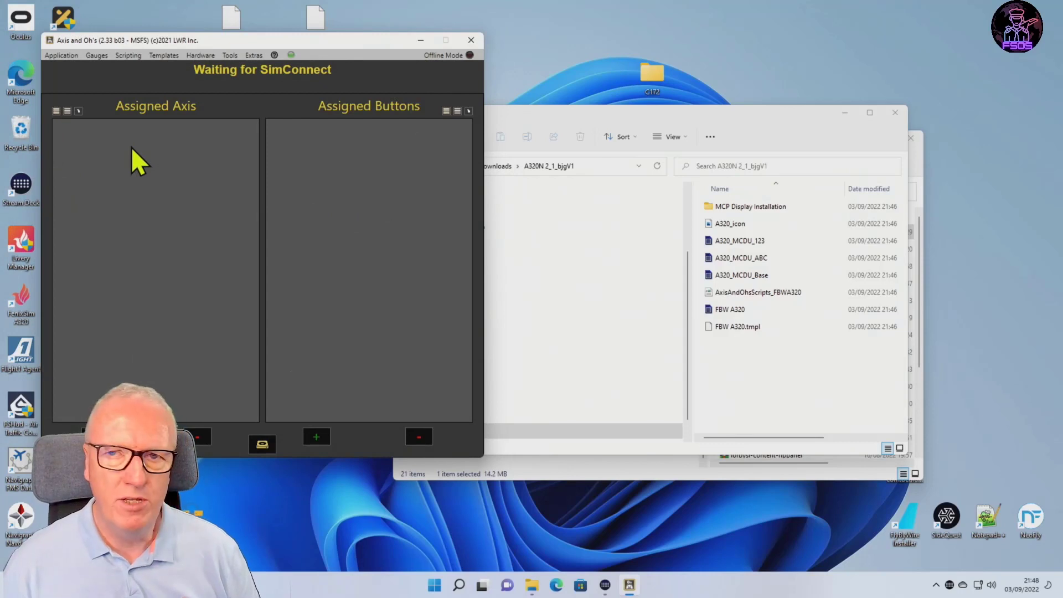
{"action": "left_click", "coordinate": [472, 39]}
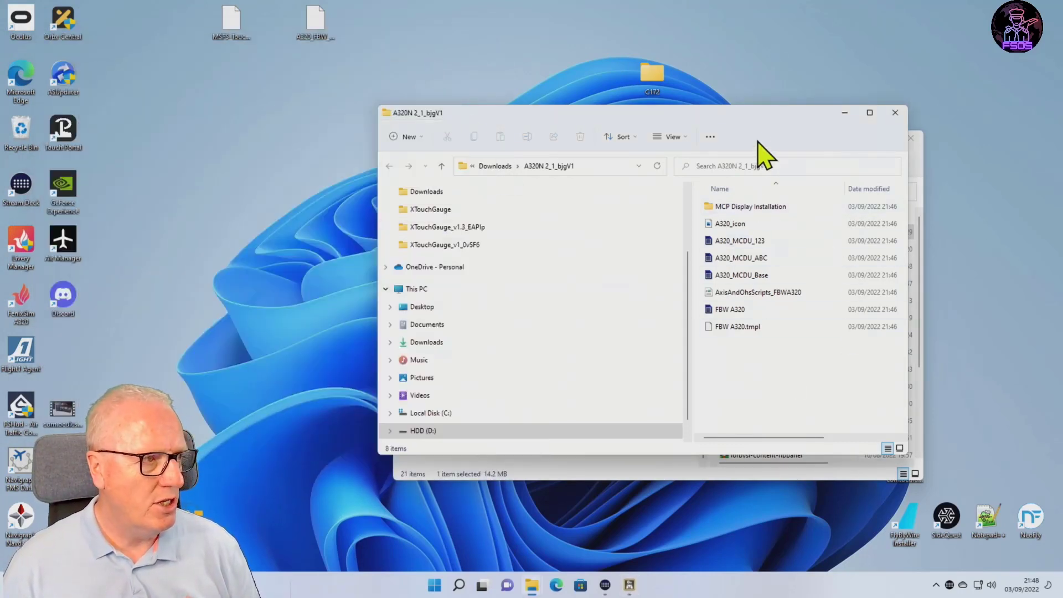
Install the FBW A320, A320_MCDU_Base, A320_MCDU_ABC and A320_MCDU_123 Stream Deck profiles from the extracted folder, and close both folder windows.
{"action": "left_click", "coordinate": [721, 314]}
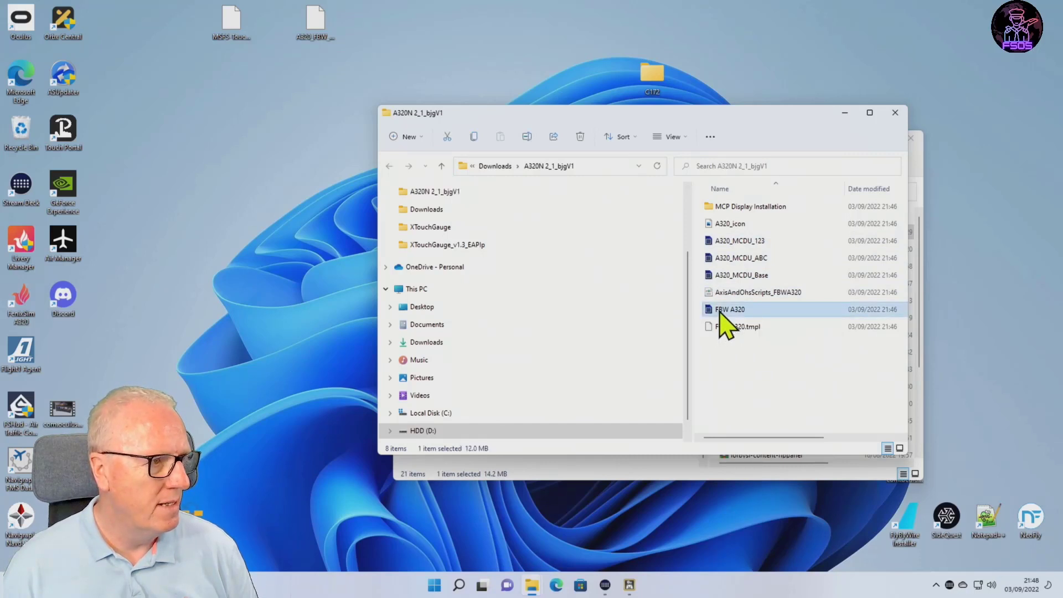
{"action": "left_click", "coordinate": [729, 277]}
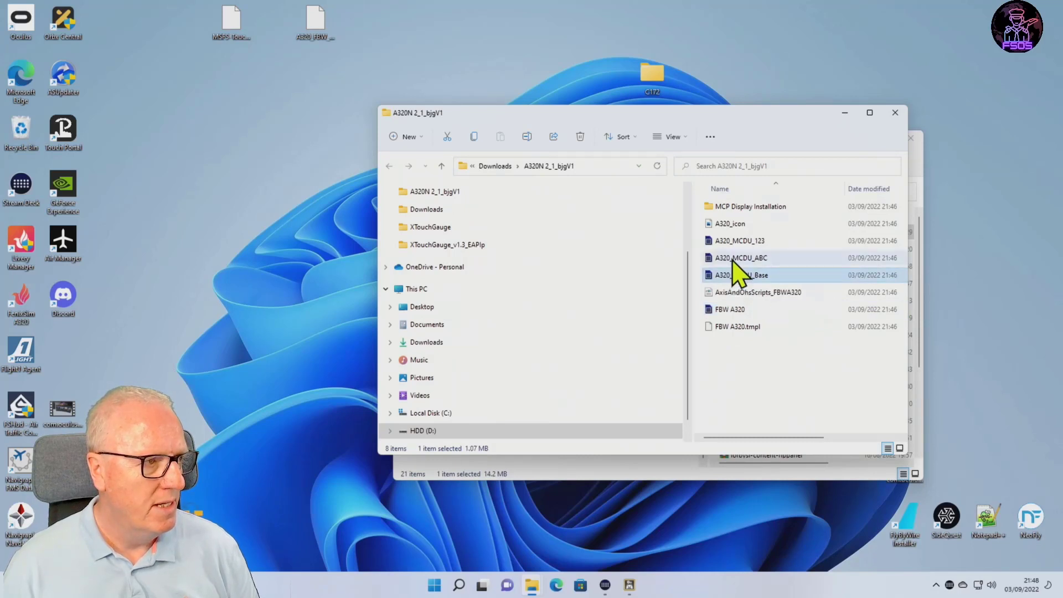
{"action": "left_click", "coordinate": [733, 259]}
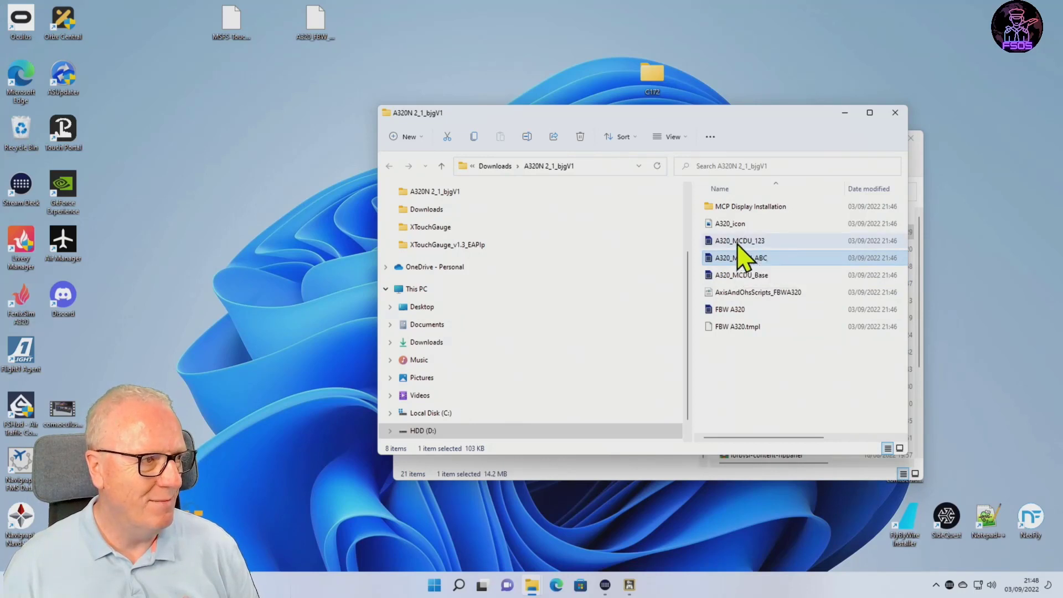
{"action": "left_click", "coordinate": [738, 243]}
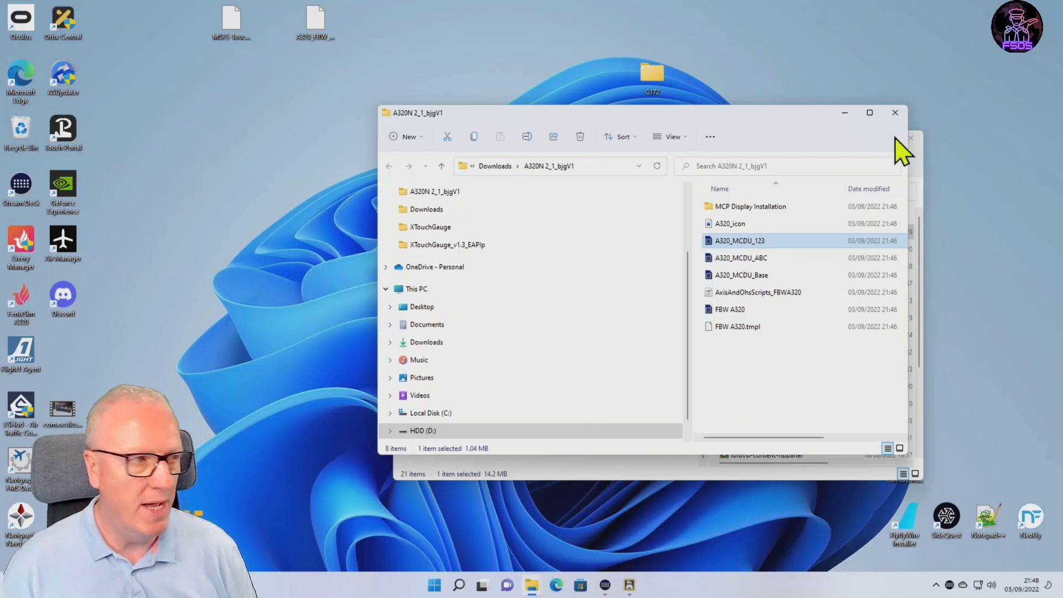
{"action": "left_click", "coordinate": [896, 113]}
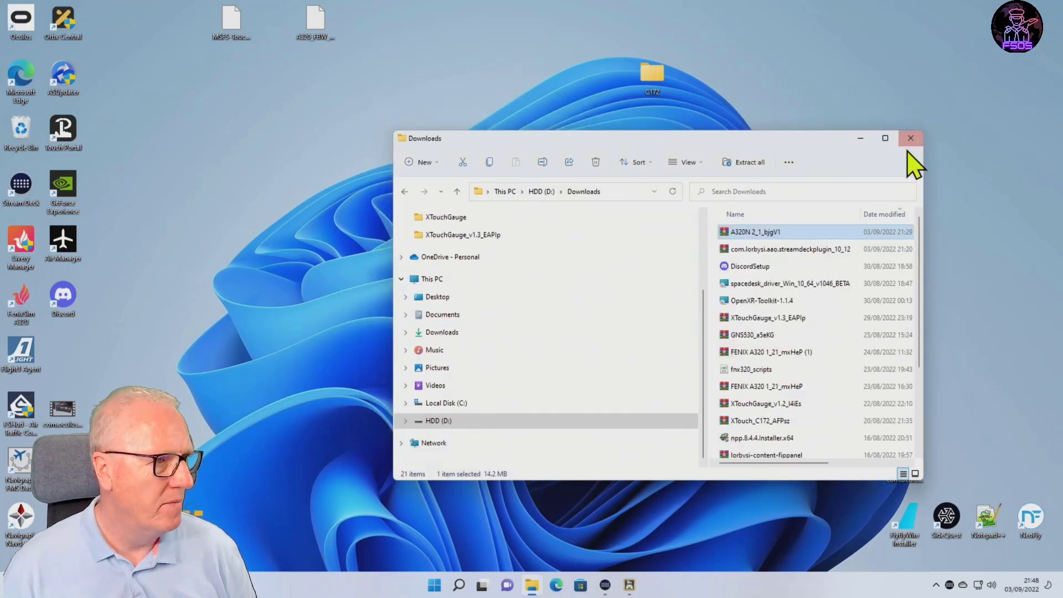
{"action": "left_click", "coordinate": [909, 139]}
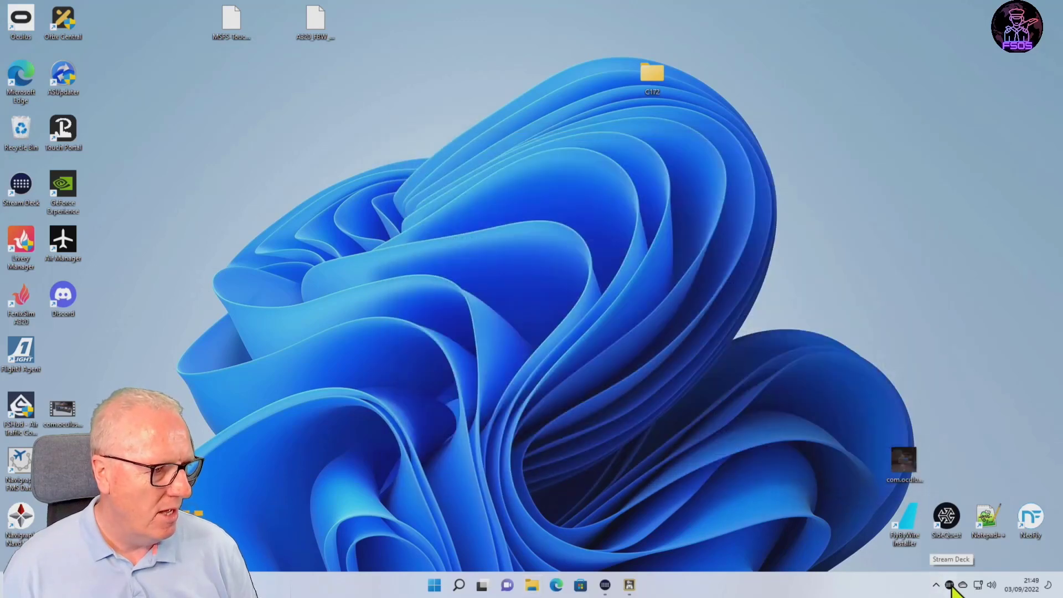
Switch to Stream Deck, move its window higher on the desktop and display the FBW A320 profile.
{"action": "left_click", "coordinate": [949, 587]}
{"action": "left_click_drag", "start_coordinate": [611, 167], "coordinate": [650, 58]}
{"action": "left_click", "coordinate": [432, 106]}
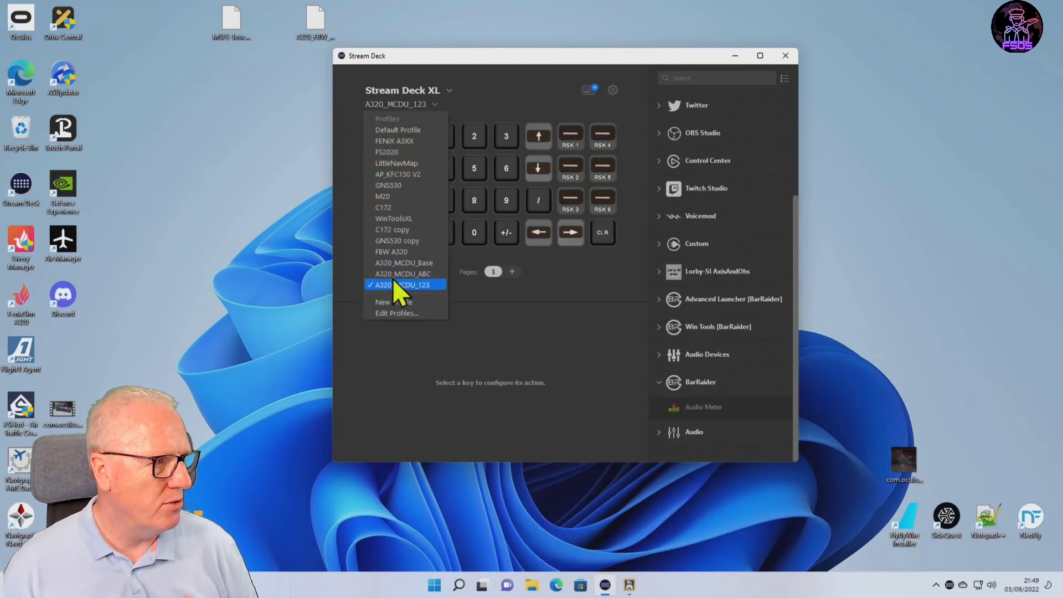
{"action": "left_click", "coordinate": [392, 252]}
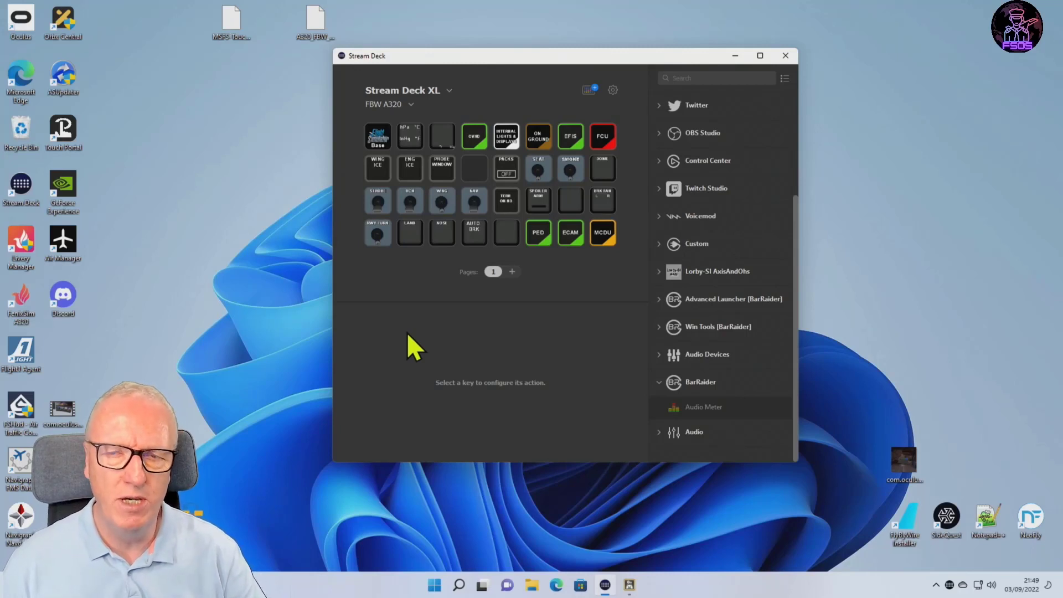
Load the Default Profile on the Stream Deck XL, followed by the FS2020 profile.
{"action": "left_click", "coordinate": [410, 105]}
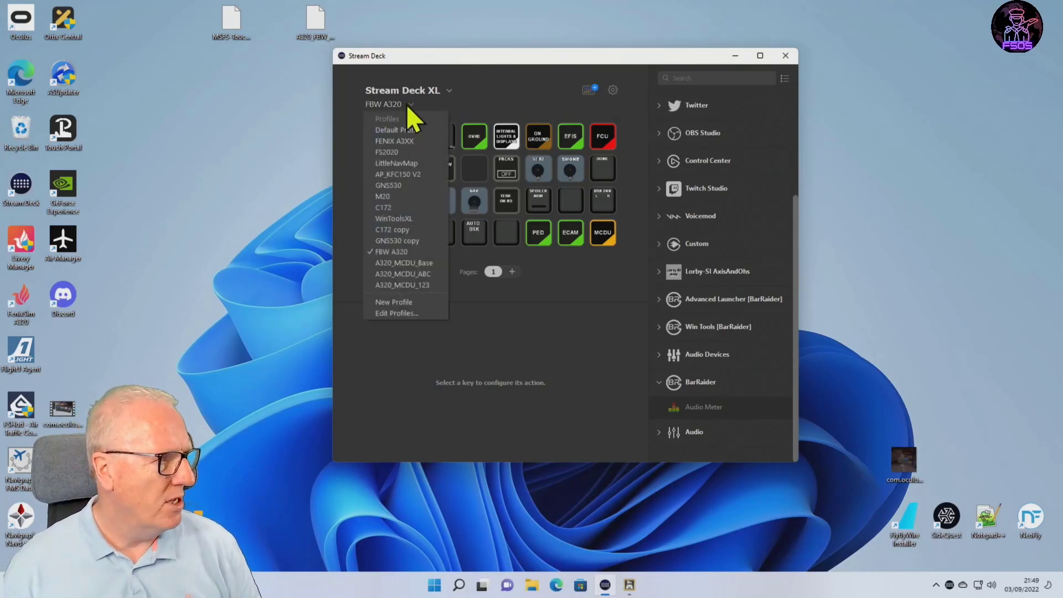
{"action": "left_click", "coordinate": [423, 129]}
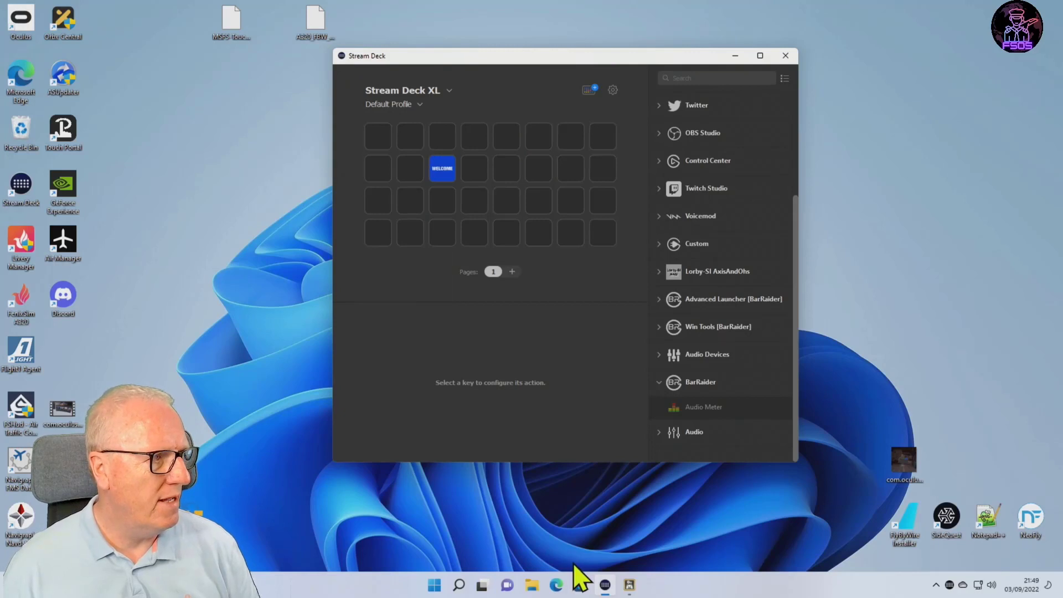
{"action": "left_click", "coordinate": [412, 103]}
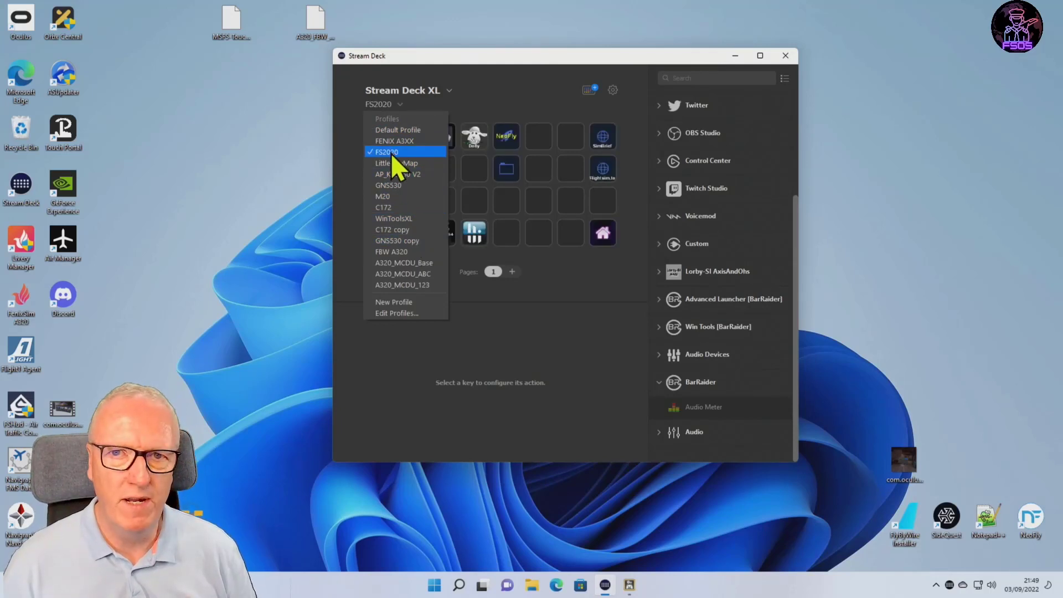
{"action": "left_click", "coordinate": [384, 151]}
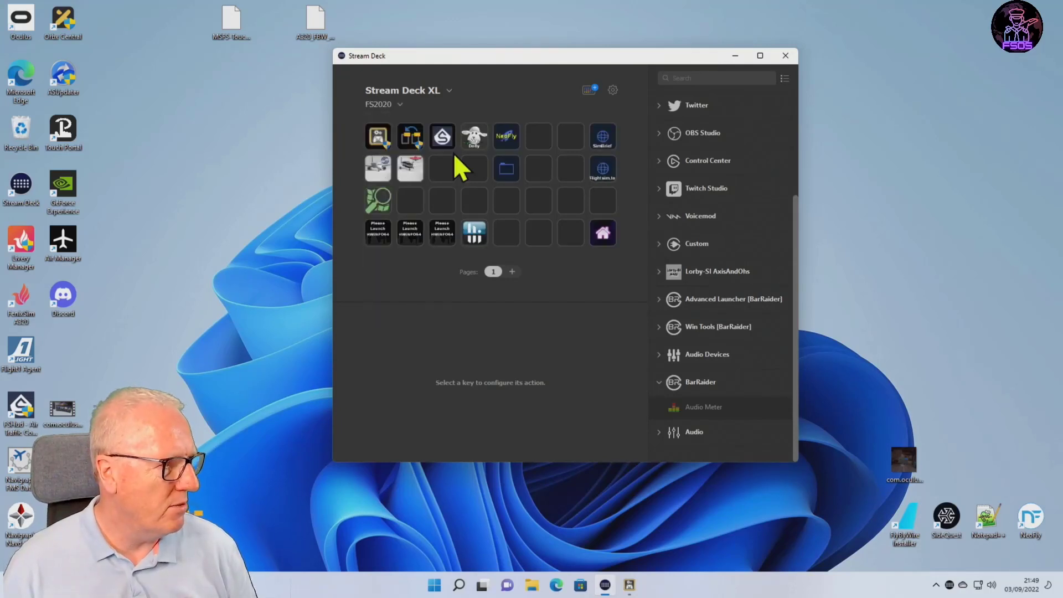
Add a Switch Profile action to the third key of the second row and set its target profile to FBW A320.
{"action": "left_click", "coordinate": [442, 169]}
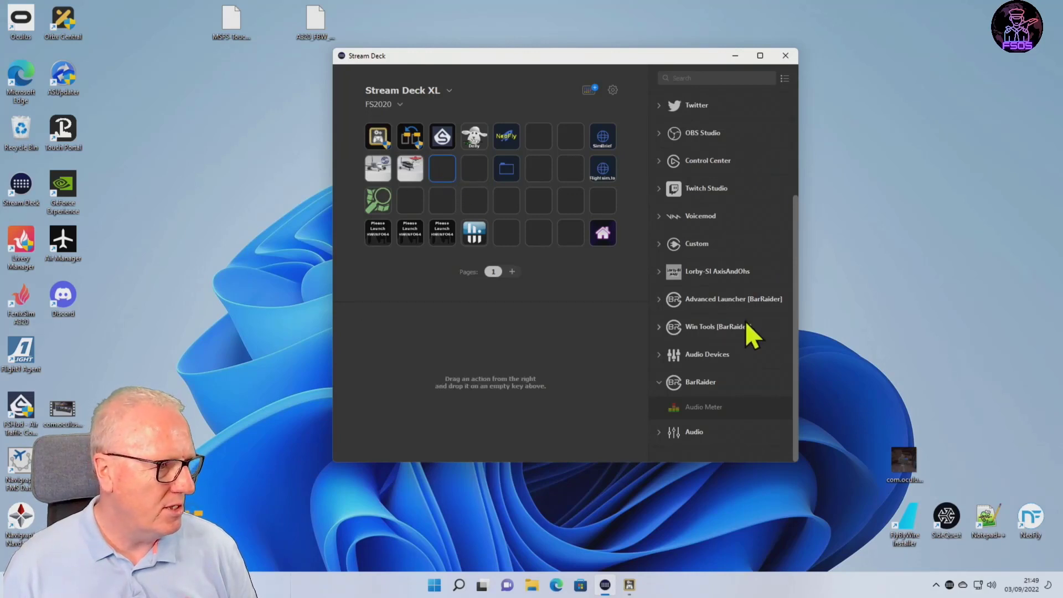
{"action": "scroll", "coordinate": [751, 249], "scroll_direction": "up", "scroll_amount": 3}
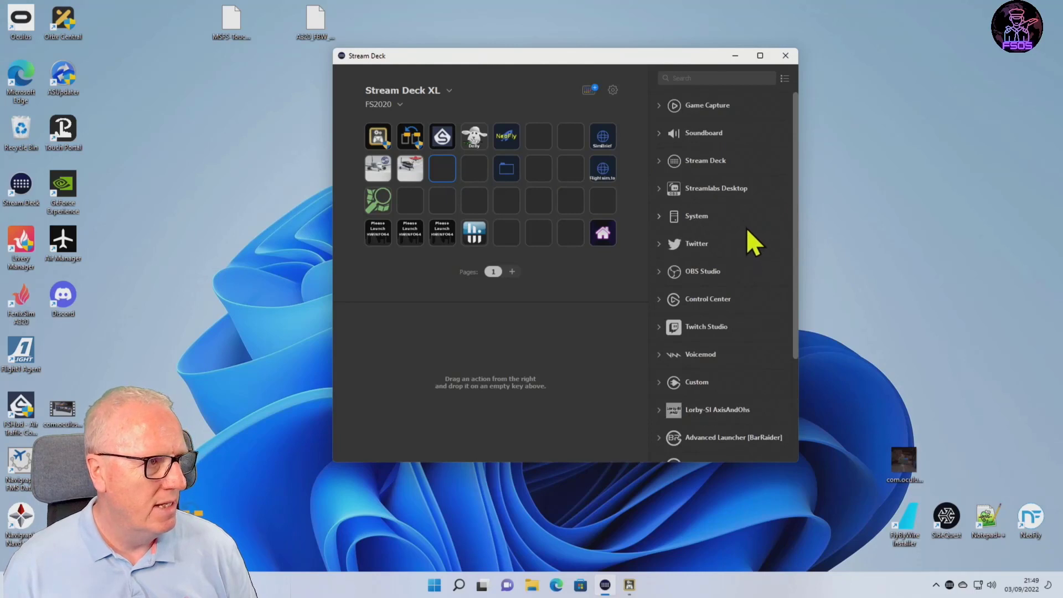
{"action": "left_click", "coordinate": [656, 162]}
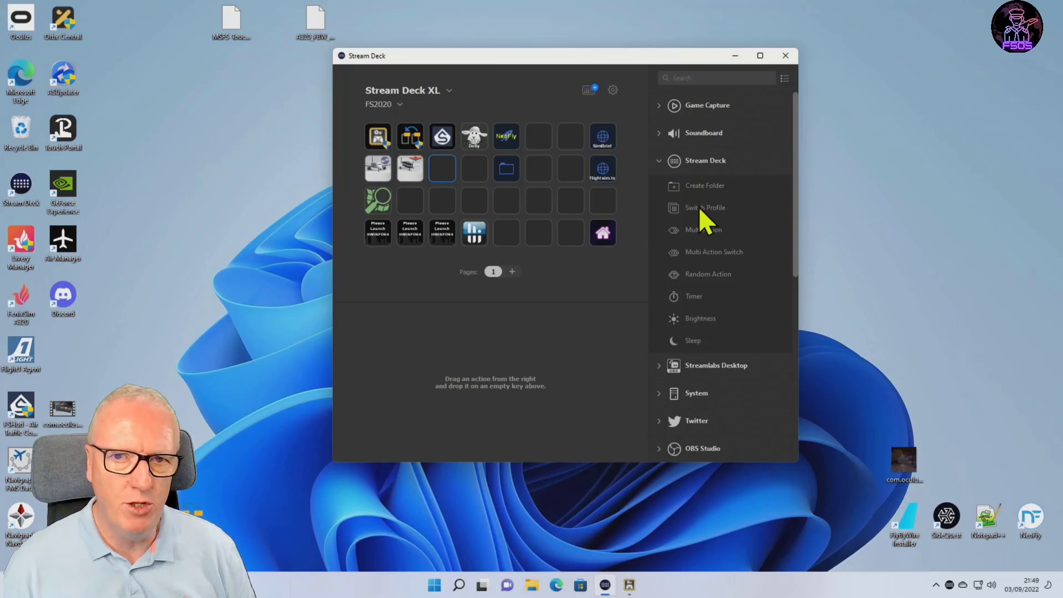
{"action": "left_click_drag", "start_coordinate": [699, 208], "coordinate": [437, 169]}
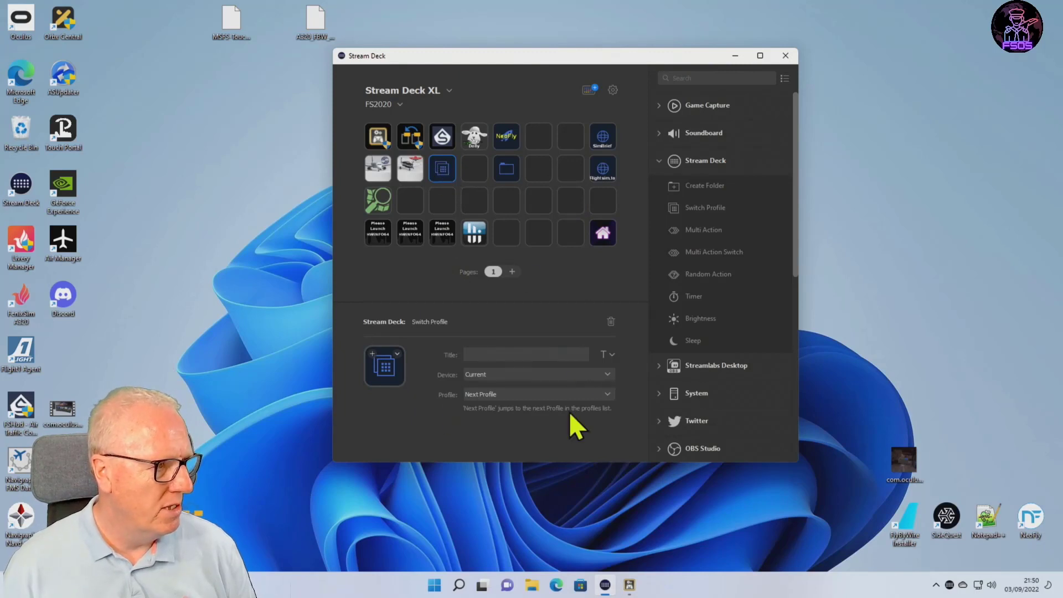
{"action": "left_click", "coordinate": [607, 394]}
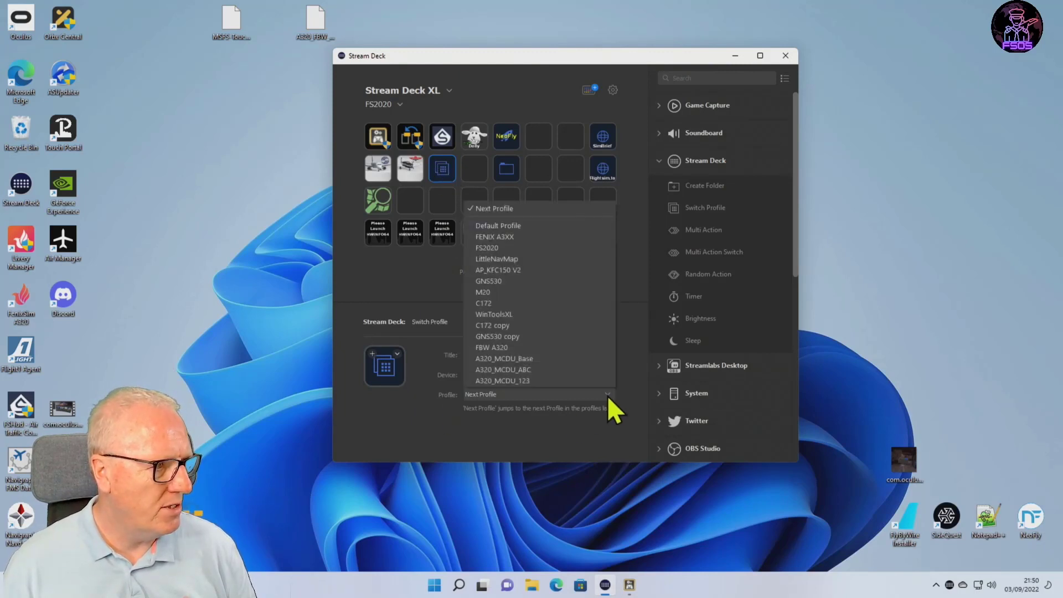
{"action": "left_click", "coordinate": [497, 348]}
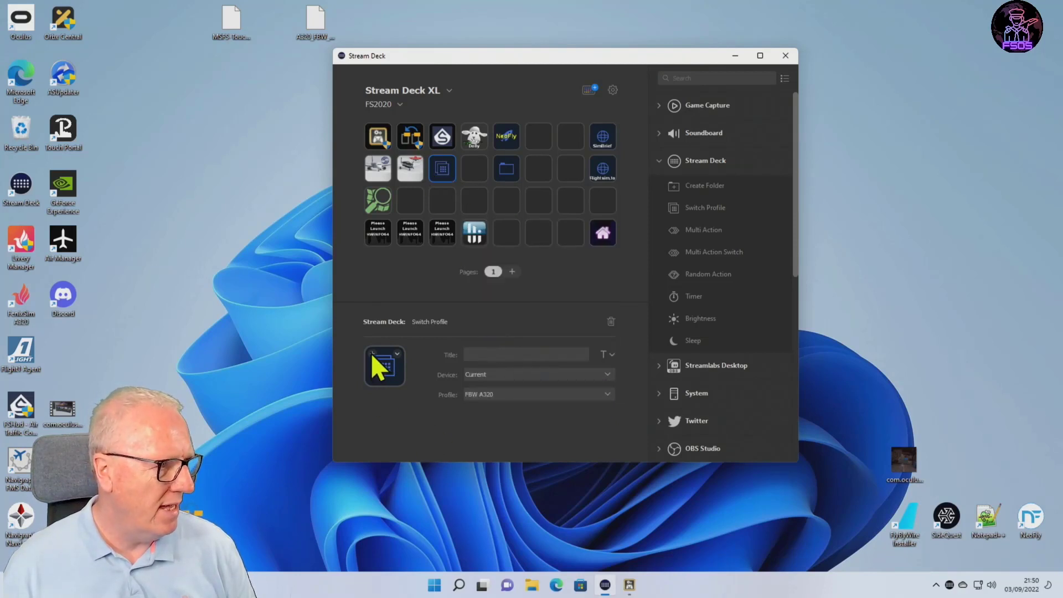
Set the Switch Profile key's icon to the A320_icon image from D:\Downloads\A320N 2_1_bjgV1.
{"action": "left_click", "coordinate": [397, 353]}
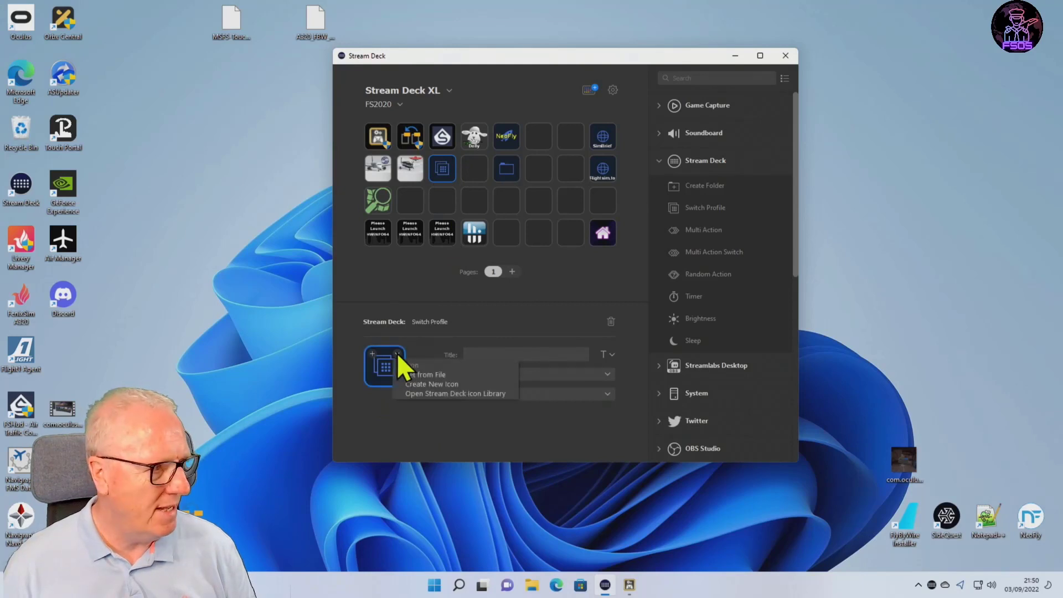
{"action": "left_click", "coordinate": [415, 376]}
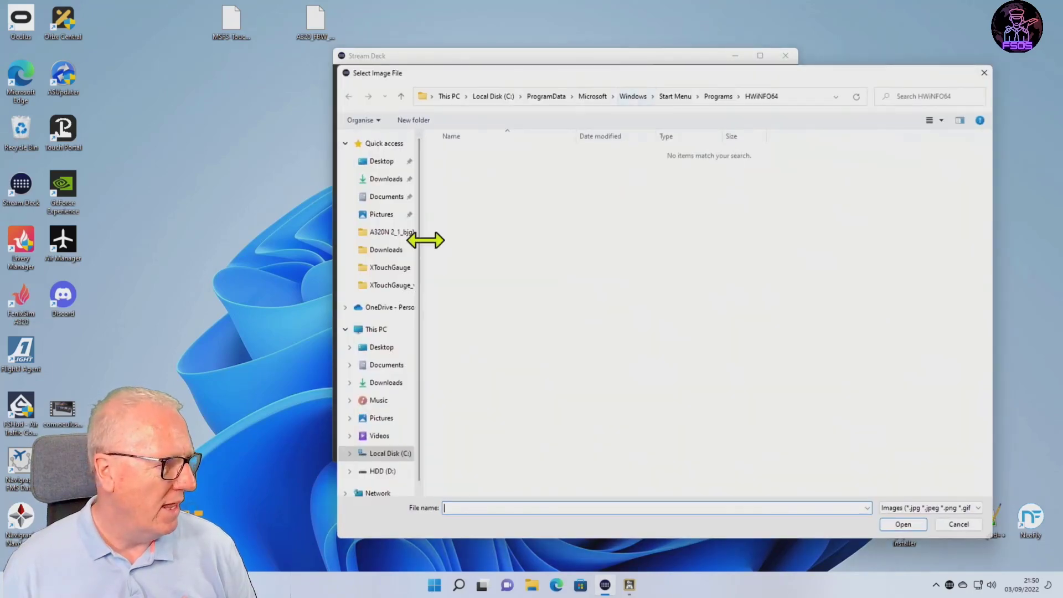
{"action": "left_click", "coordinate": [383, 471]}
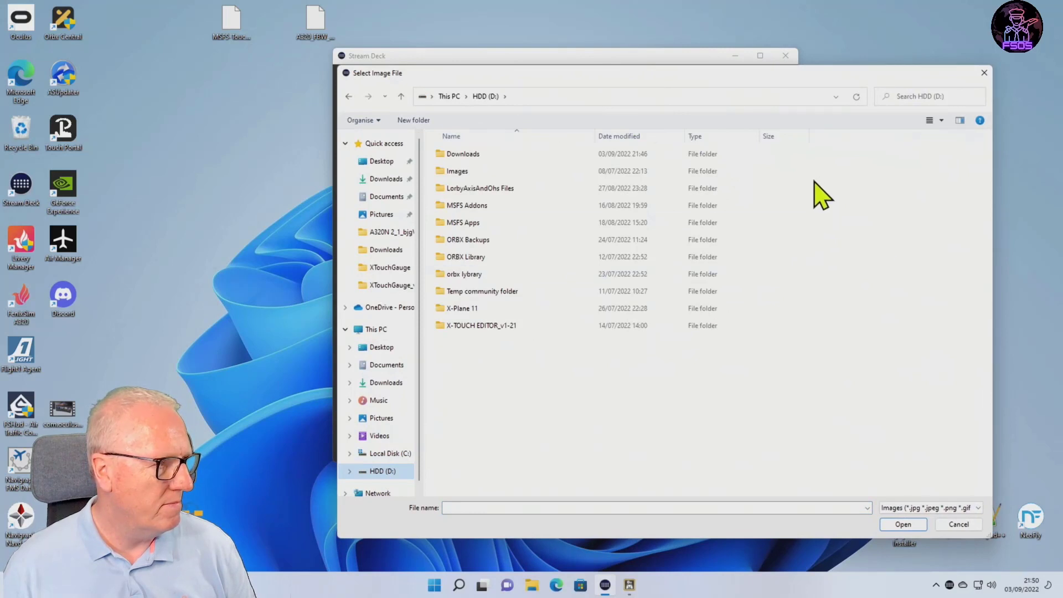
{"action": "double_click", "coordinate": [471, 156]}
{"action": "double_click", "coordinate": [494, 159]}
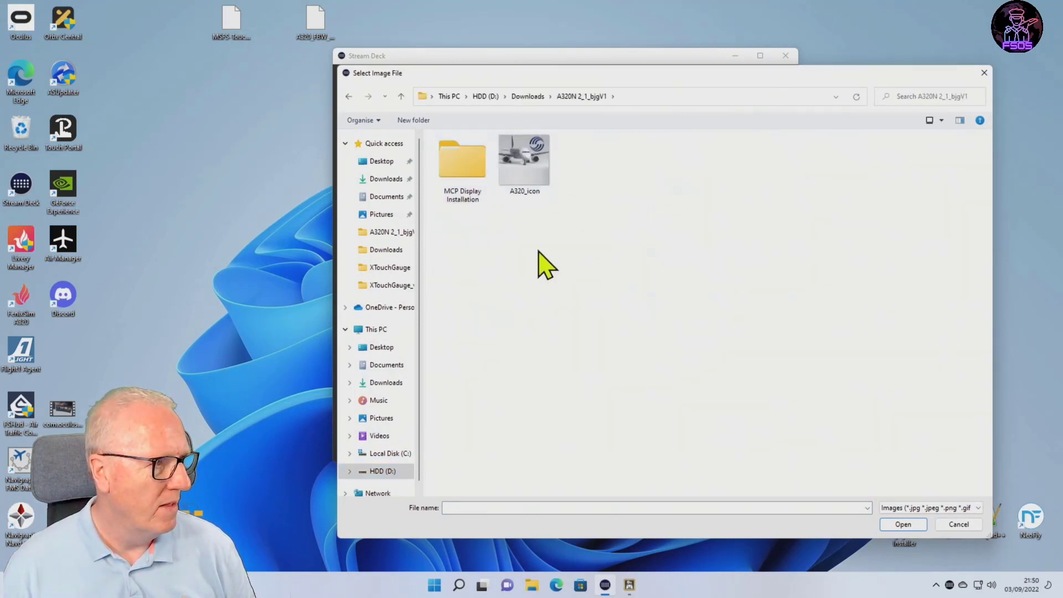
{"action": "double_click", "coordinate": [523, 165]}
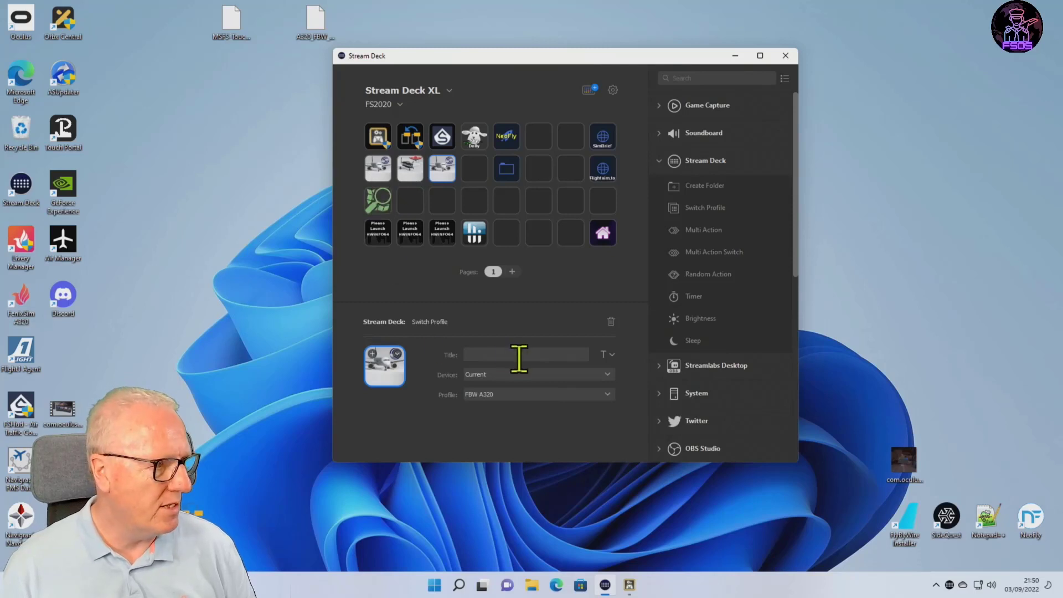
Title the Switch Profile key FBW and align the title to the bottom of the key.
{"action": "left_click", "coordinate": [492, 354]}
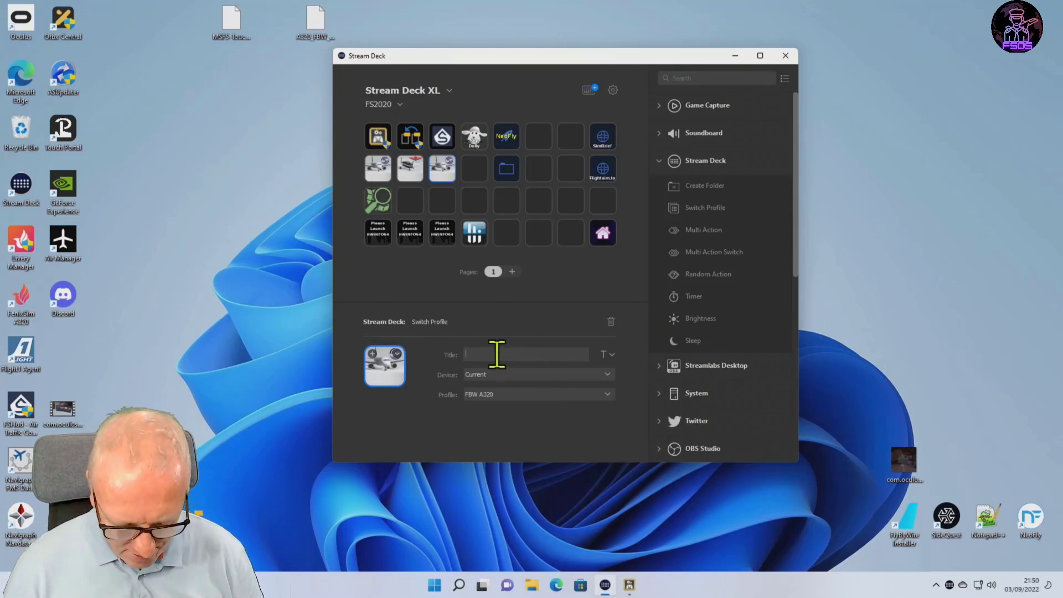
{"action": "type", "text": "FBW"}
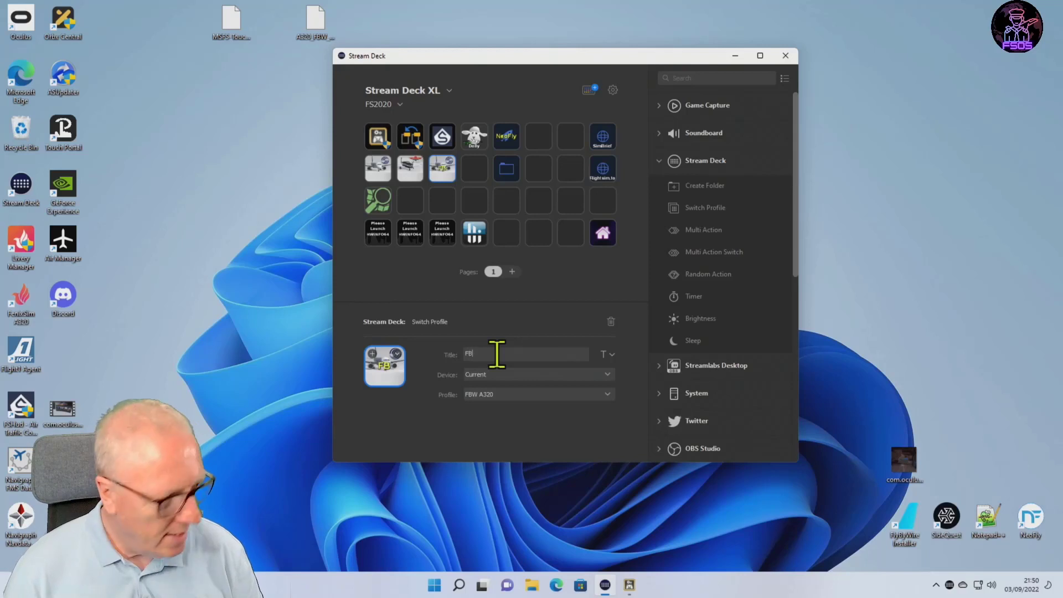
{"action": "left_click", "coordinate": [612, 355]}
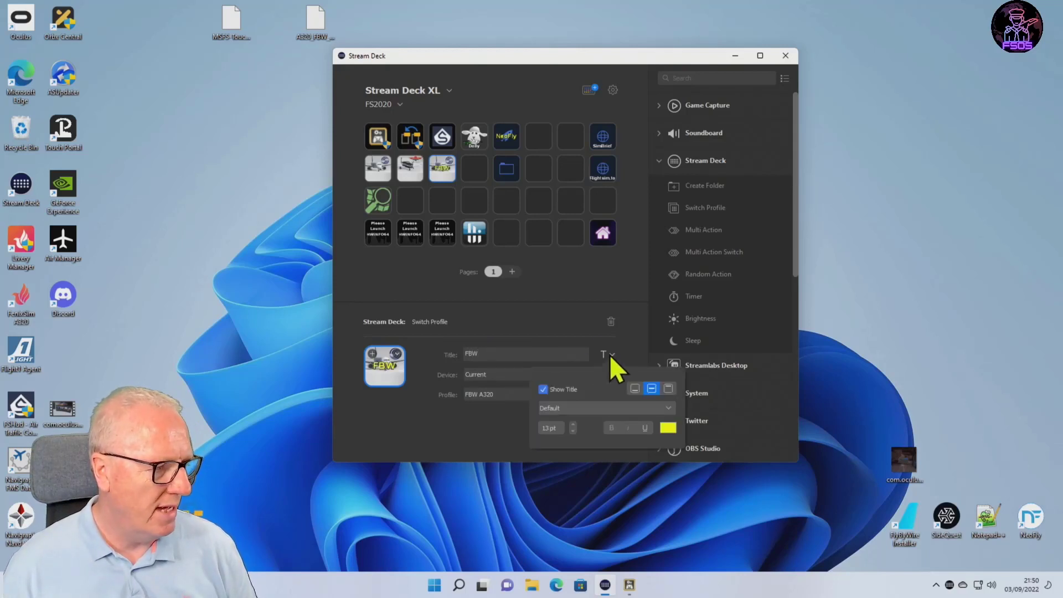
{"action": "left_click", "coordinate": [634, 388]}
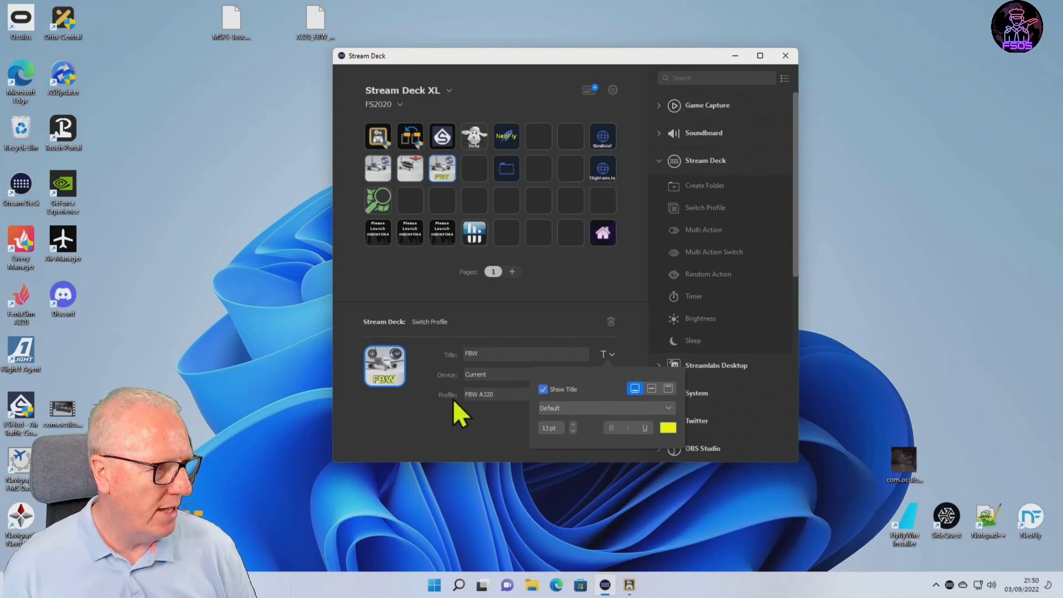
Change the FBW key's title colour to dark blue, #00007f.
{"action": "left_click", "coordinate": [668, 426]}
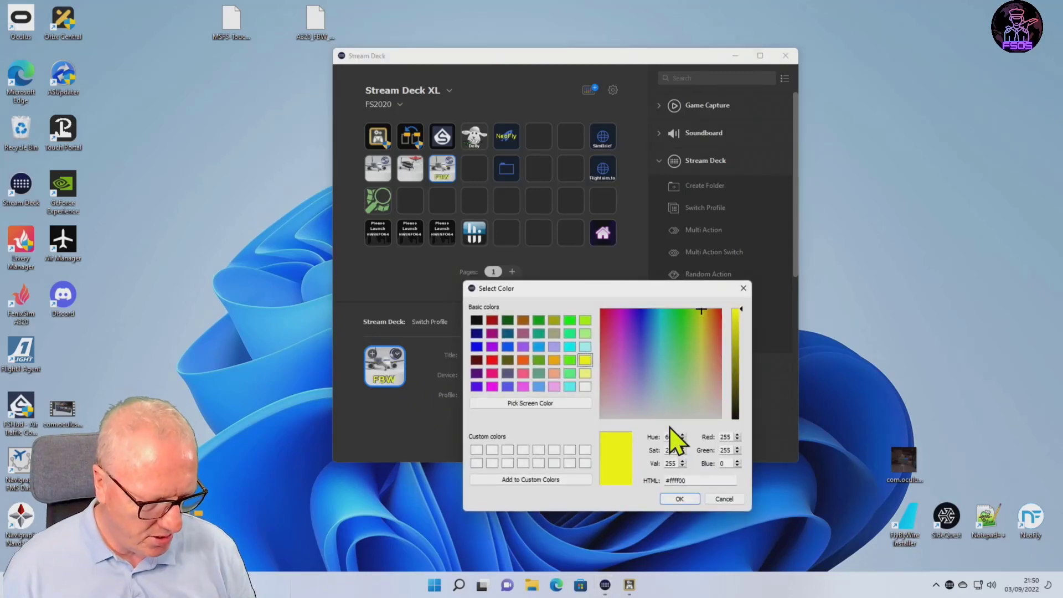
{"action": "left_click", "coordinate": [477, 333]}
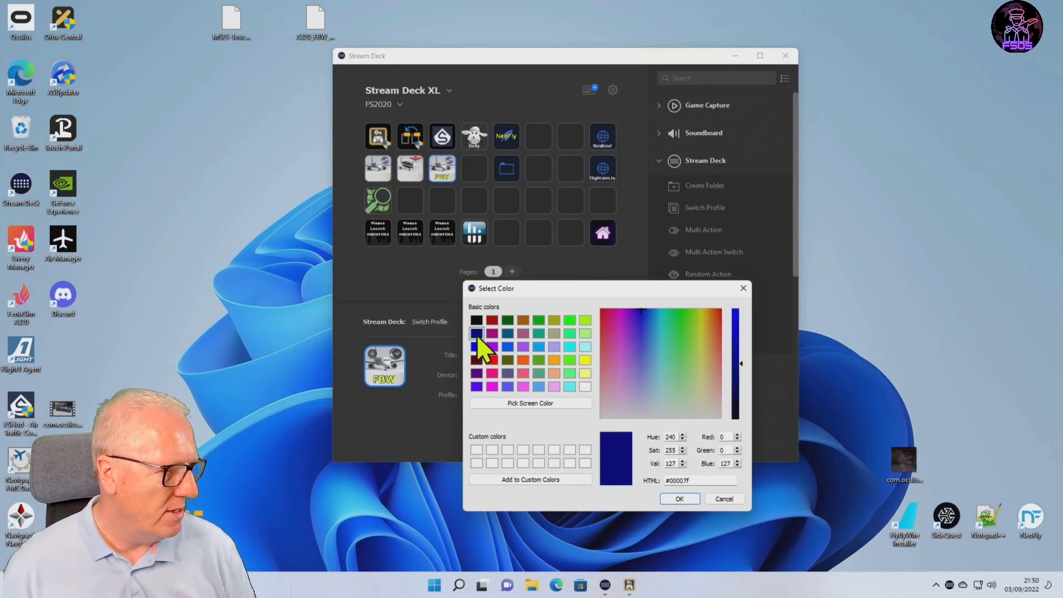
{"action": "left_click", "coordinate": [679, 499]}
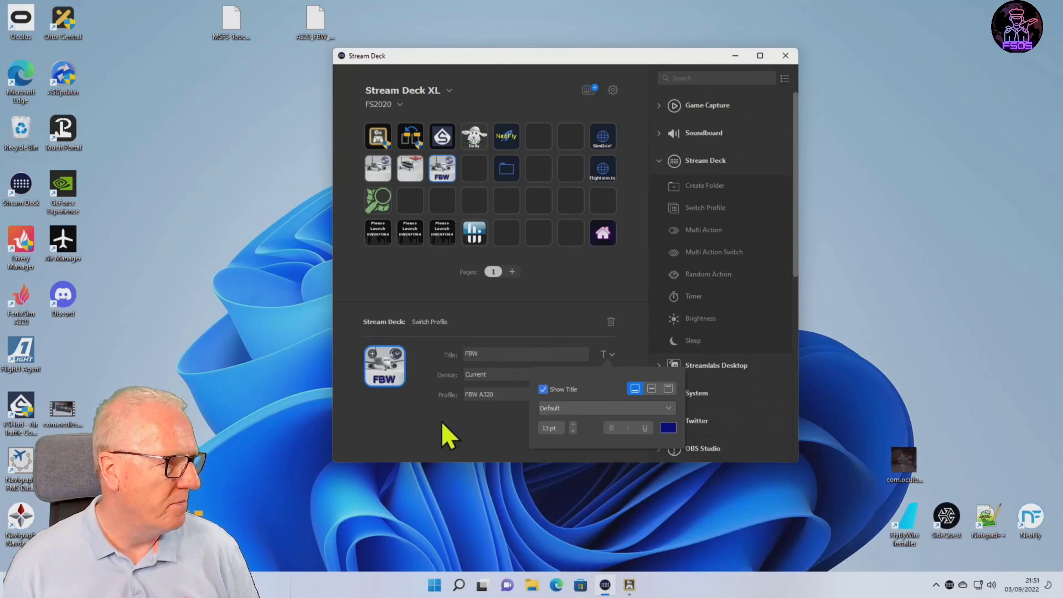
{"action": "left_click", "coordinate": [599, 291]}
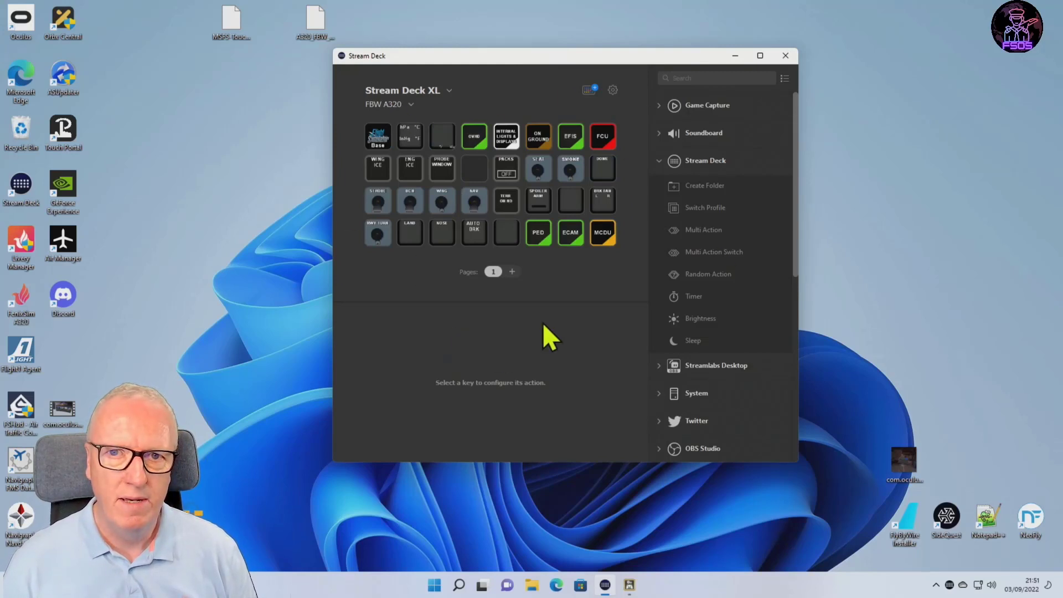
Set the Base key in the FBW A320 profile to switch to the FS2020 profile.
{"action": "left_click", "coordinate": [379, 138]}
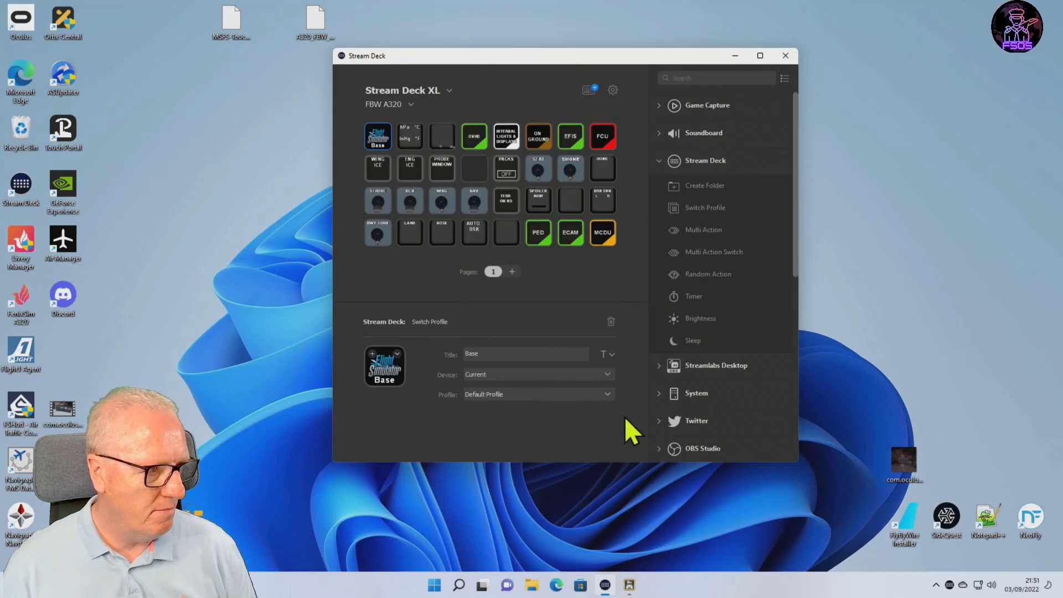
{"action": "left_click", "coordinate": [606, 393]}
{"action": "left_click", "coordinate": [524, 248]}
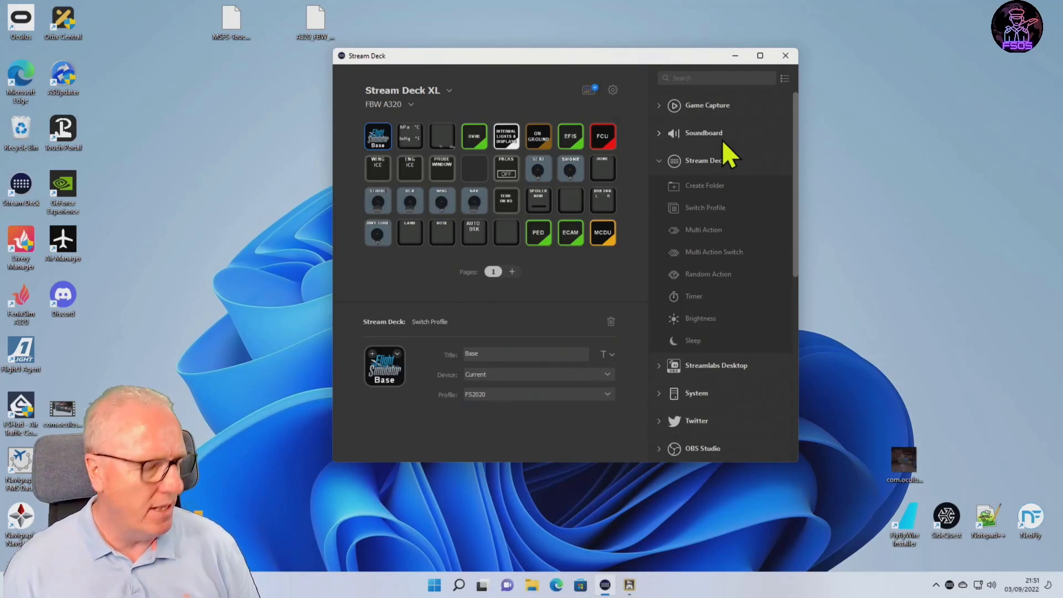
Look through the OVHD folder of the FBW A320 profile and return to its main page.
{"action": "left_click", "coordinate": [476, 137]}
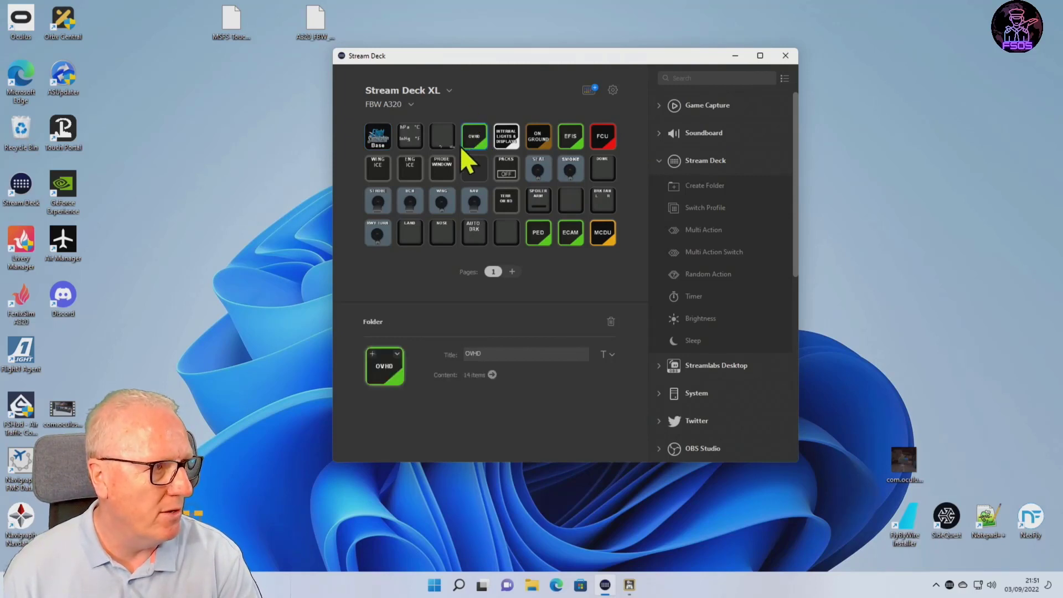
{"action": "left_click", "coordinate": [492, 374]}
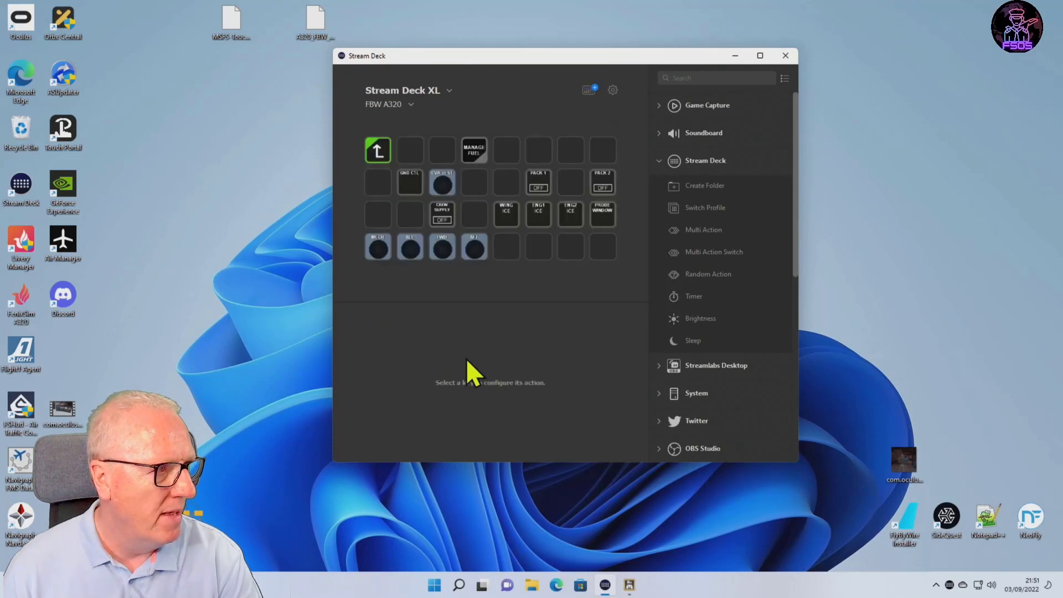
{"action": "left_click", "coordinate": [376, 151]}
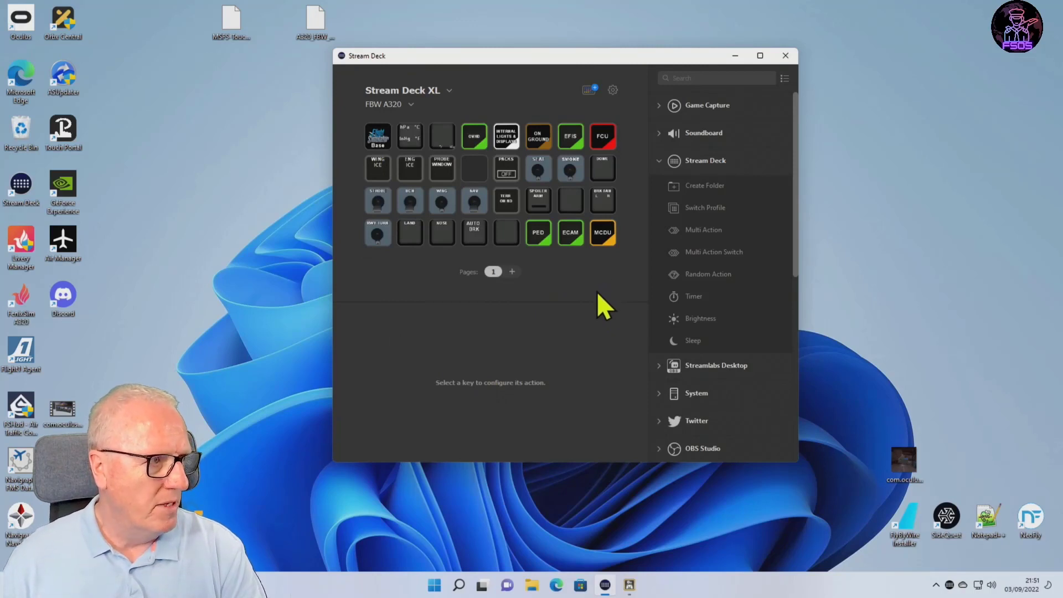
Set the MCDU key in the FBW A320 profile to switch to A320_MCDU_Base.
{"action": "left_click", "coordinate": [604, 231]}
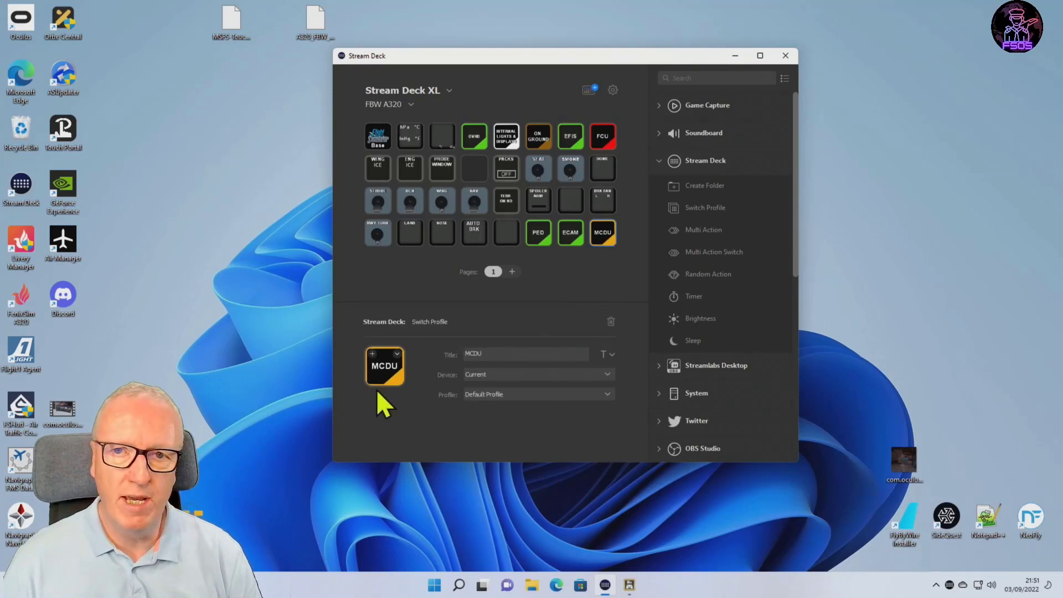
{"action": "left_click", "coordinate": [607, 393]}
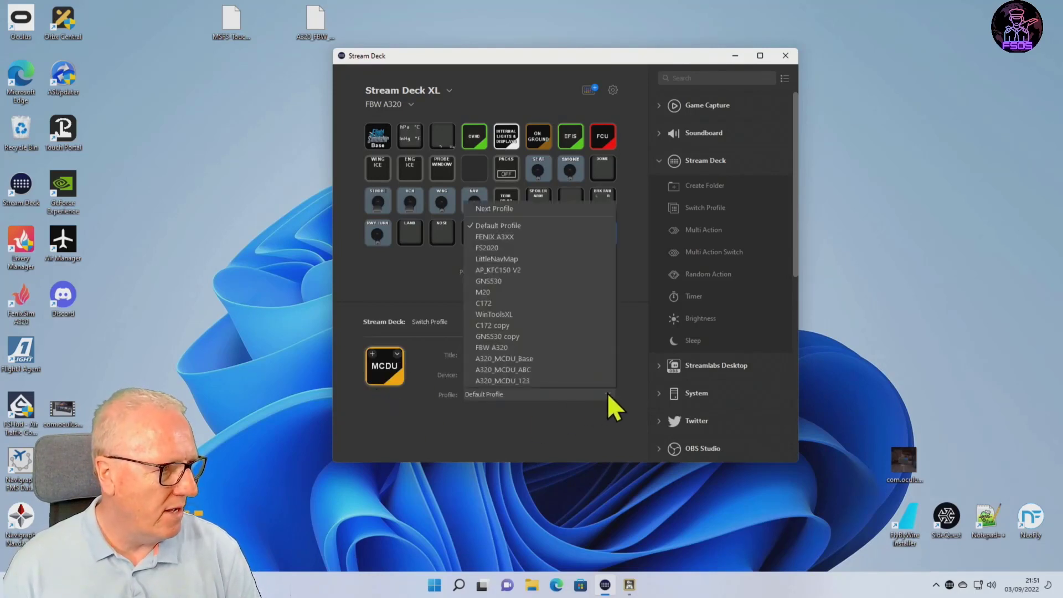
{"action": "left_click", "coordinate": [561, 359]}
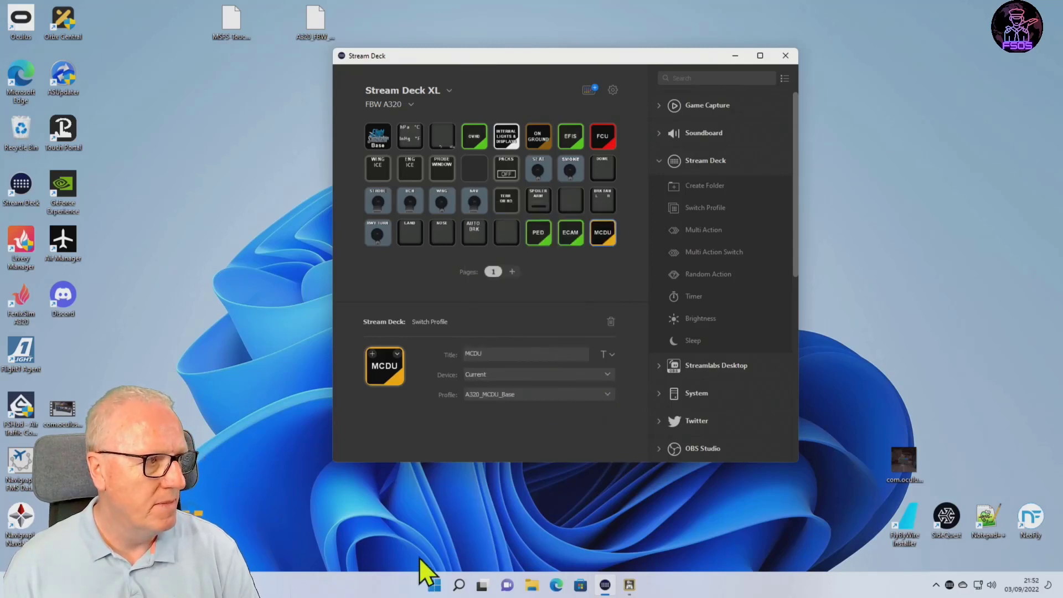
In the A320_MCDU_Base profile, point the ABC key to A320_MCDU_ABC and the 123 key to A320_MCDU_123.
{"action": "double_click", "coordinate": [603, 234]}
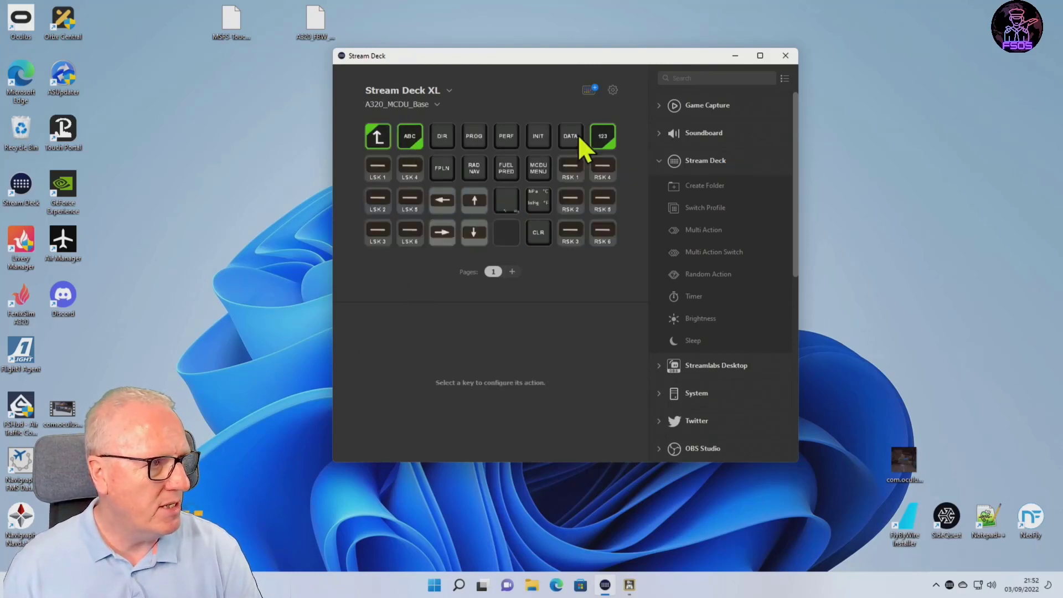
{"action": "left_click", "coordinate": [412, 136]}
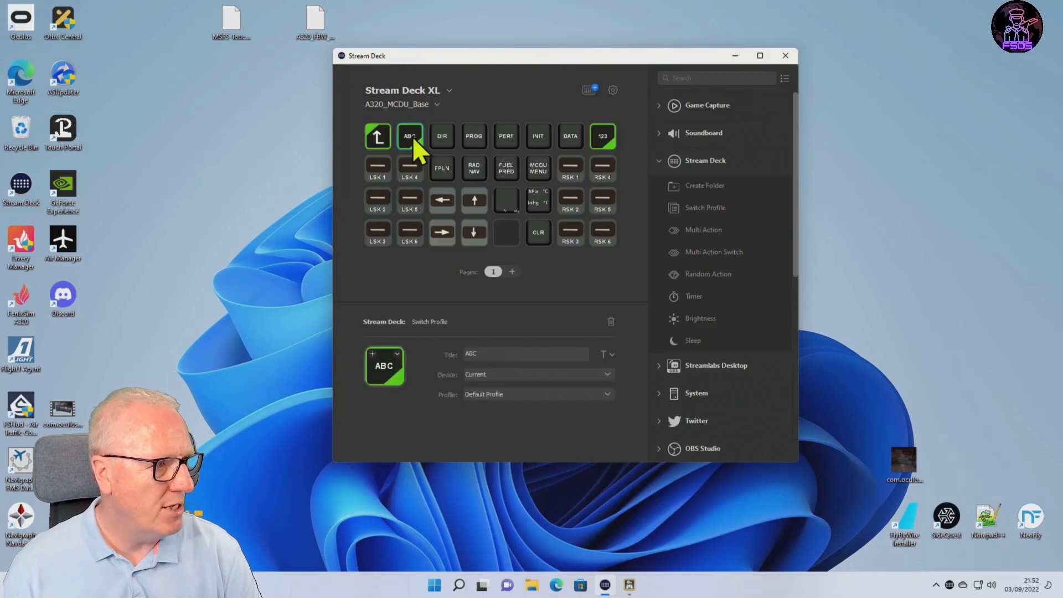
{"action": "left_click", "coordinate": [607, 394]}
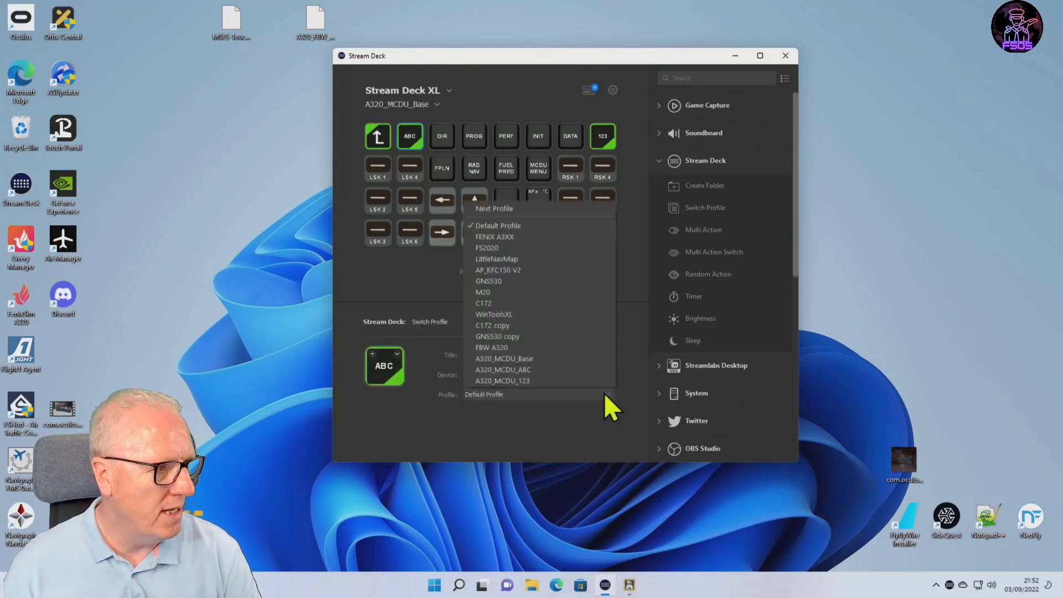
{"action": "left_click", "coordinate": [539, 369]}
{"action": "left_click", "coordinate": [604, 137]}
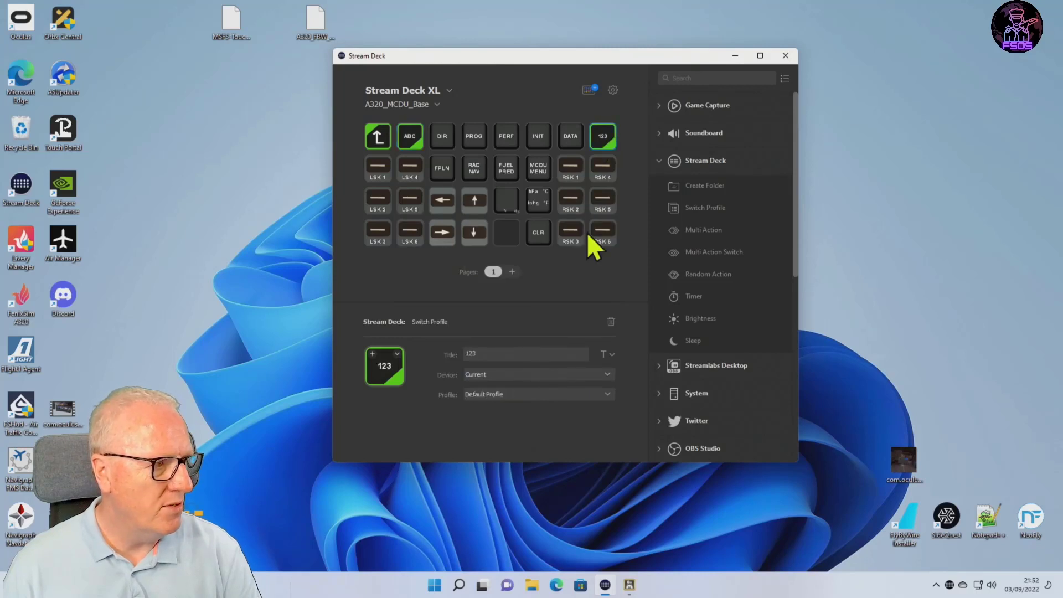
{"action": "left_click", "coordinate": [608, 394]}
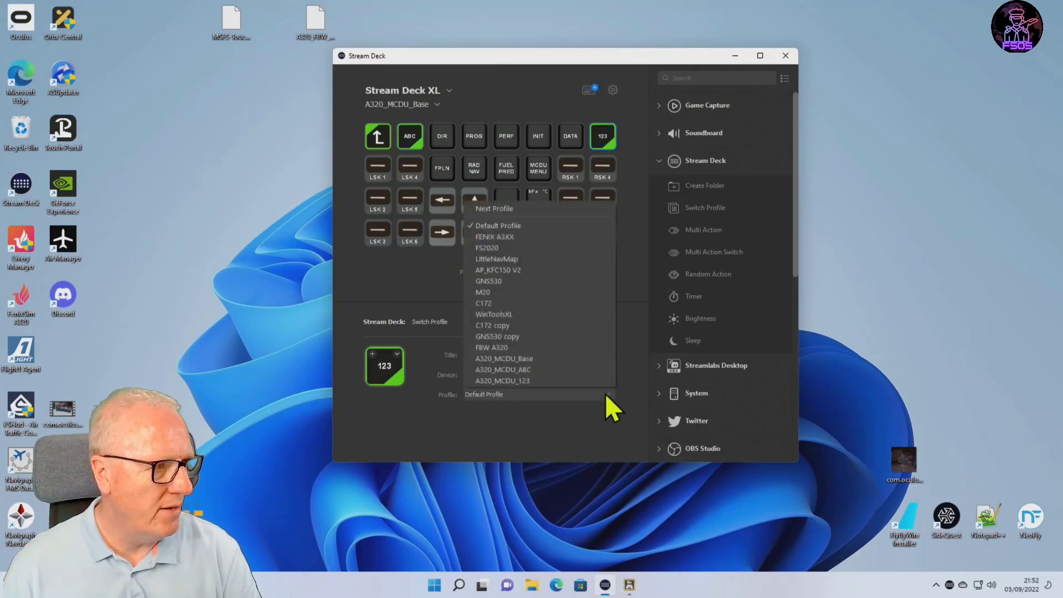
{"action": "left_click", "coordinate": [540, 381]}
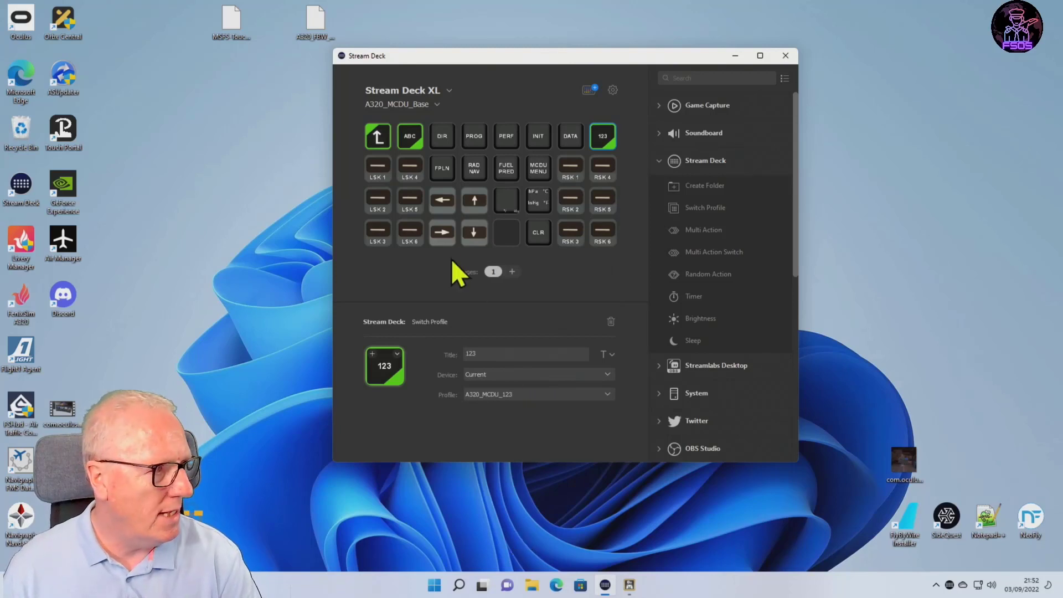
In the A320_MCDU_ABC profile, point the 123 key to A320_MCDU_123 and the MCDU key to A320_MCDU_Base.
{"action": "double_click", "coordinate": [420, 135]}
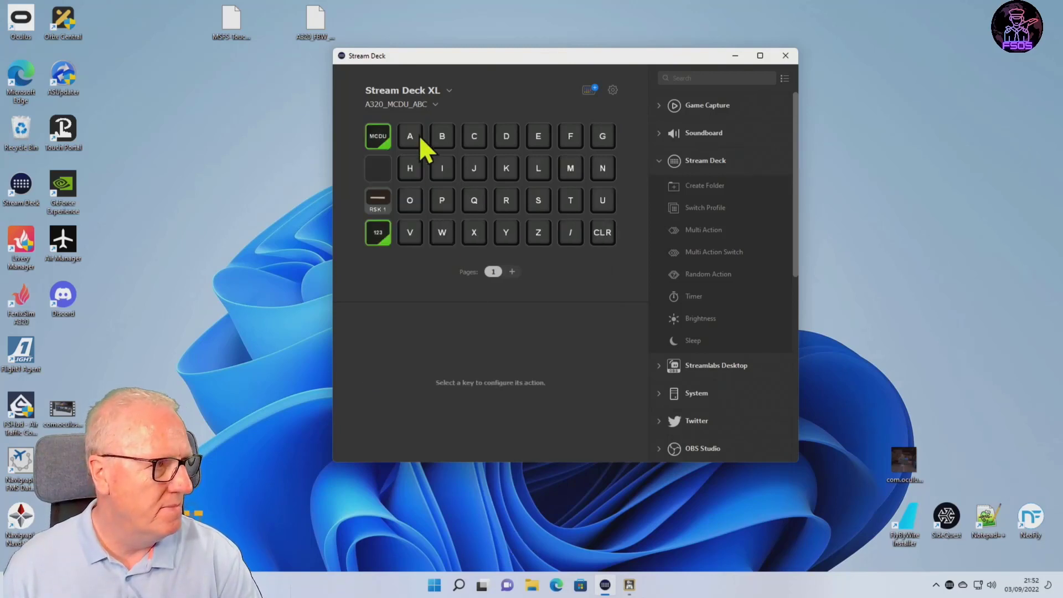
{"action": "left_click", "coordinate": [378, 235]}
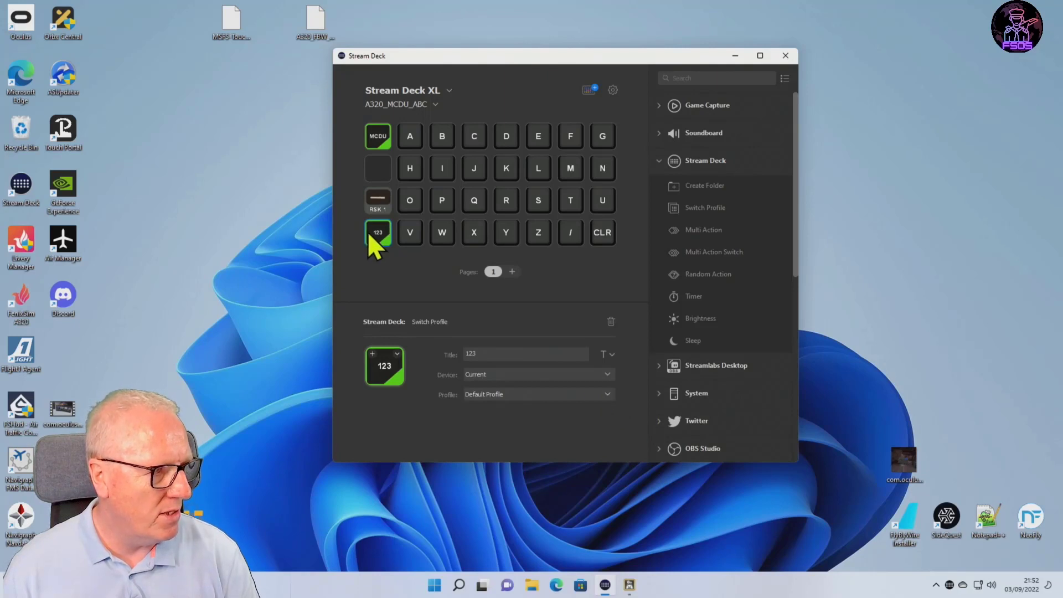
{"action": "left_click", "coordinate": [602, 394]}
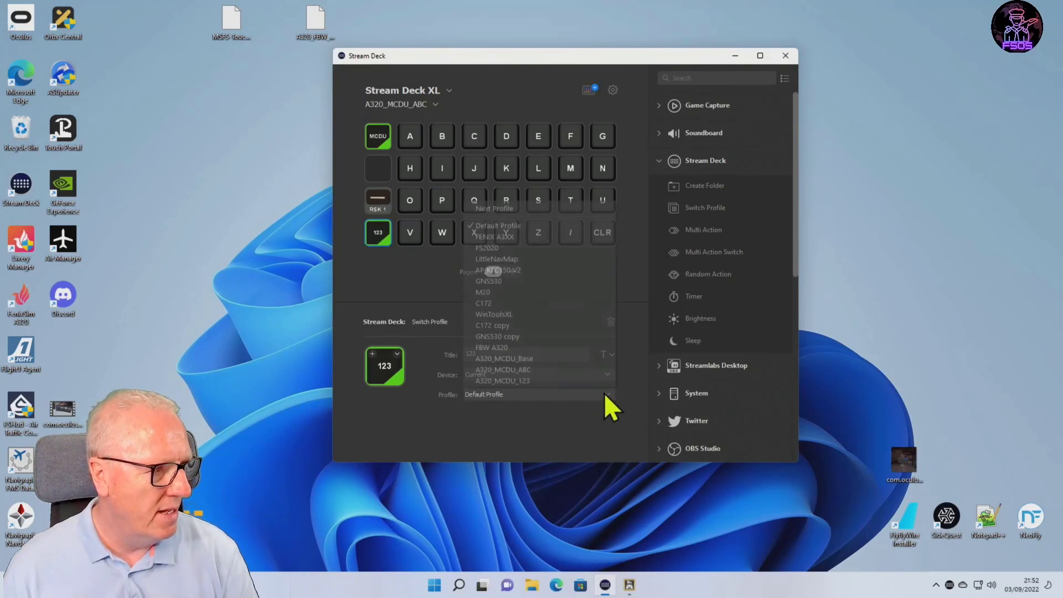
{"action": "left_click", "coordinate": [579, 380]}
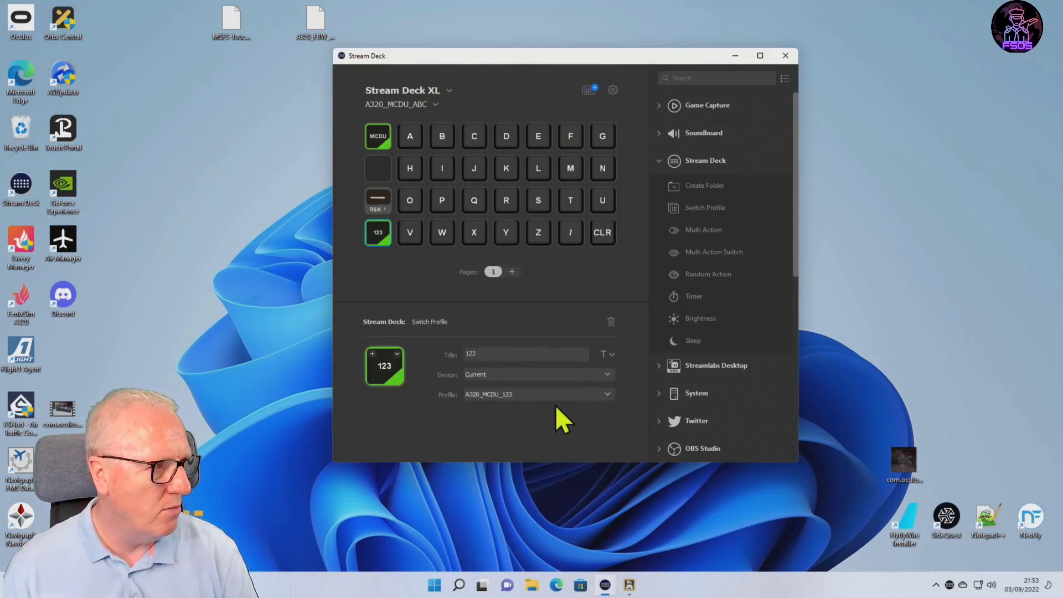
{"action": "left_click", "coordinate": [378, 138]}
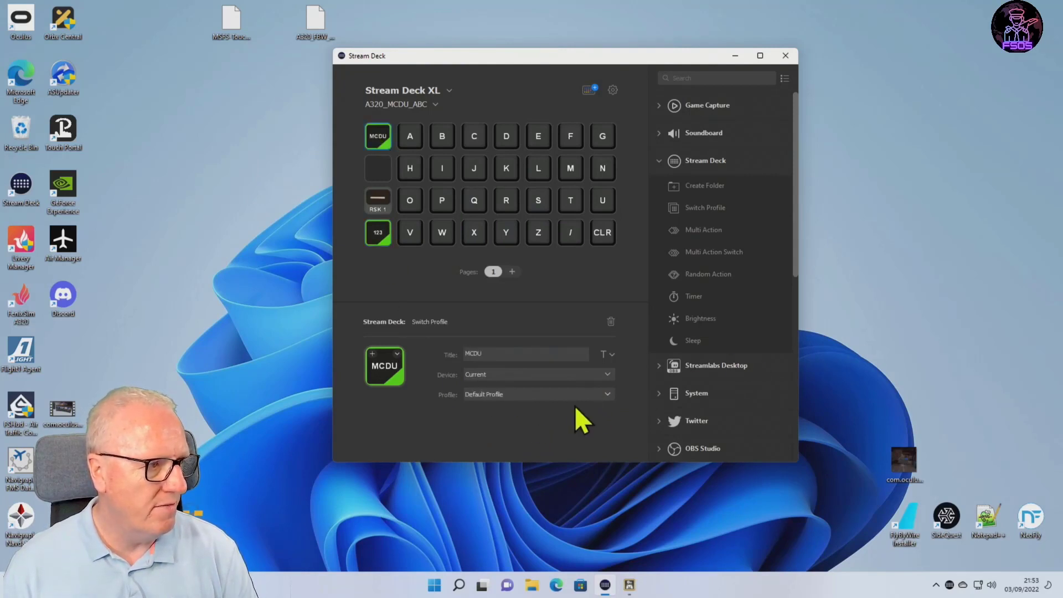
{"action": "left_click", "coordinate": [607, 393]}
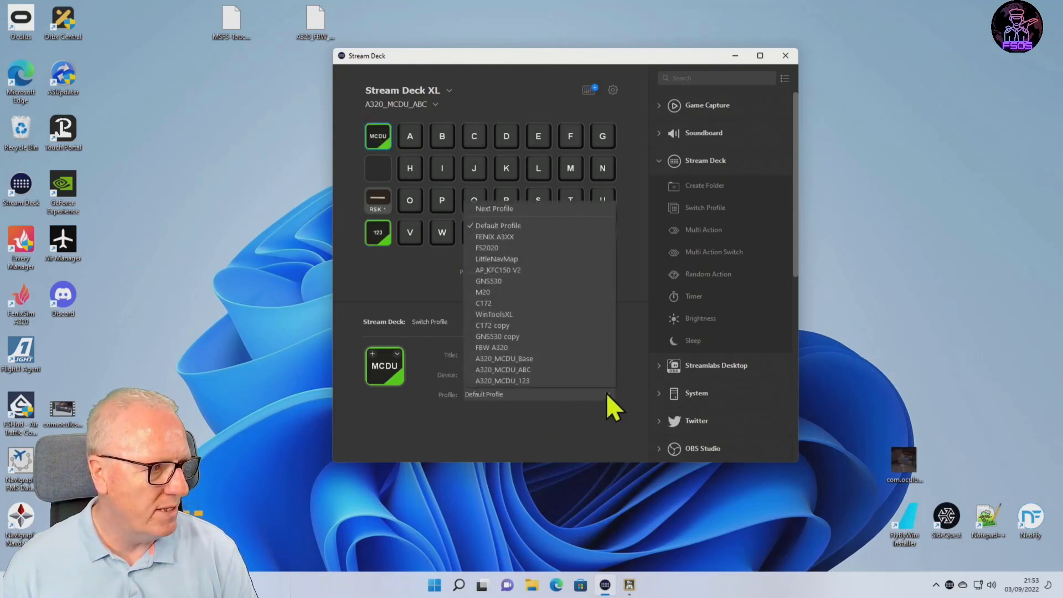
{"action": "left_click", "coordinate": [589, 358]}
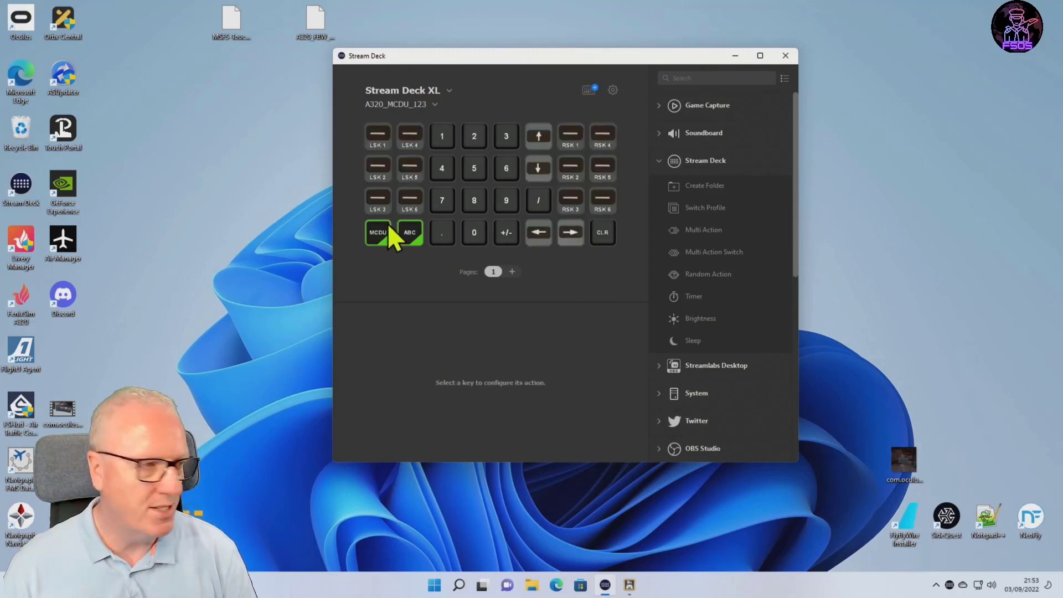
In the A320_MCDU_123 profile, point the ABC key to A320_MCDU_ABC and the MCDU key to A320_MCDU_Base.
{"action": "left_click", "coordinate": [413, 234]}
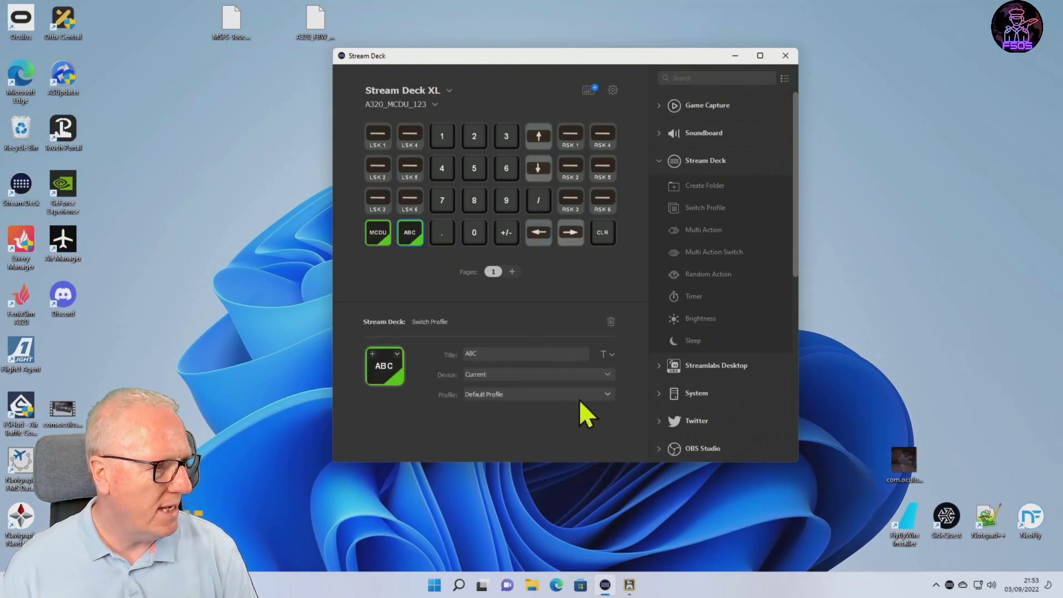
{"action": "left_click", "coordinate": [607, 395]}
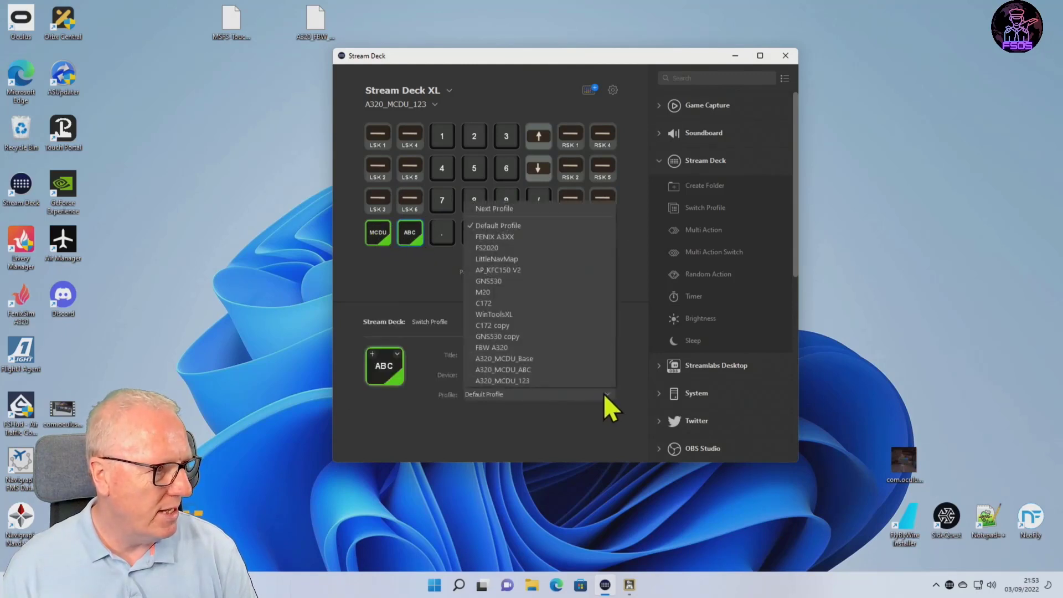
{"action": "left_click", "coordinate": [548, 370]}
{"action": "left_click", "coordinate": [378, 243]}
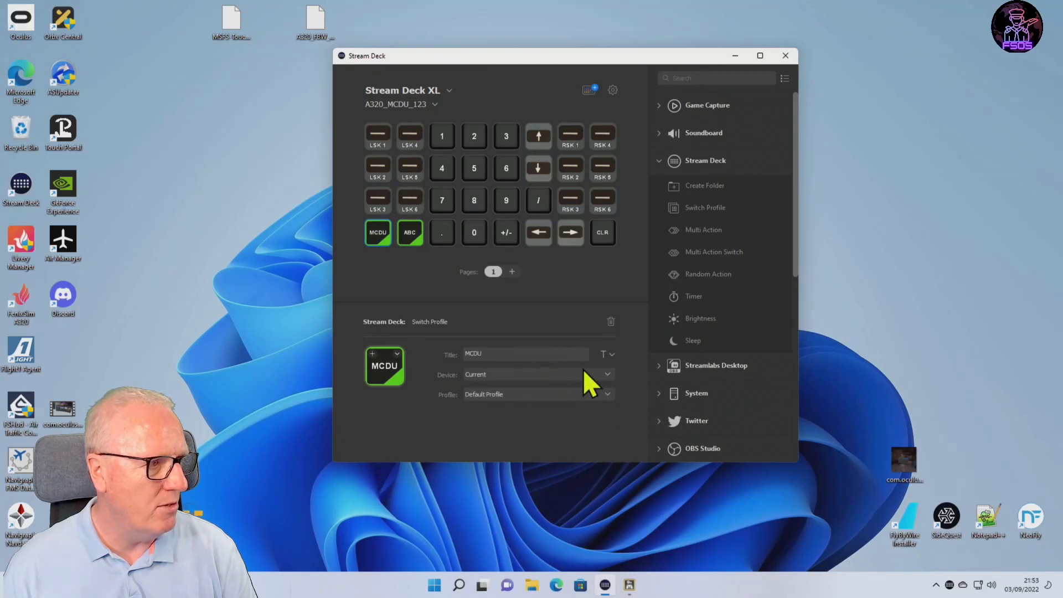
{"action": "left_click", "coordinate": [603, 392]}
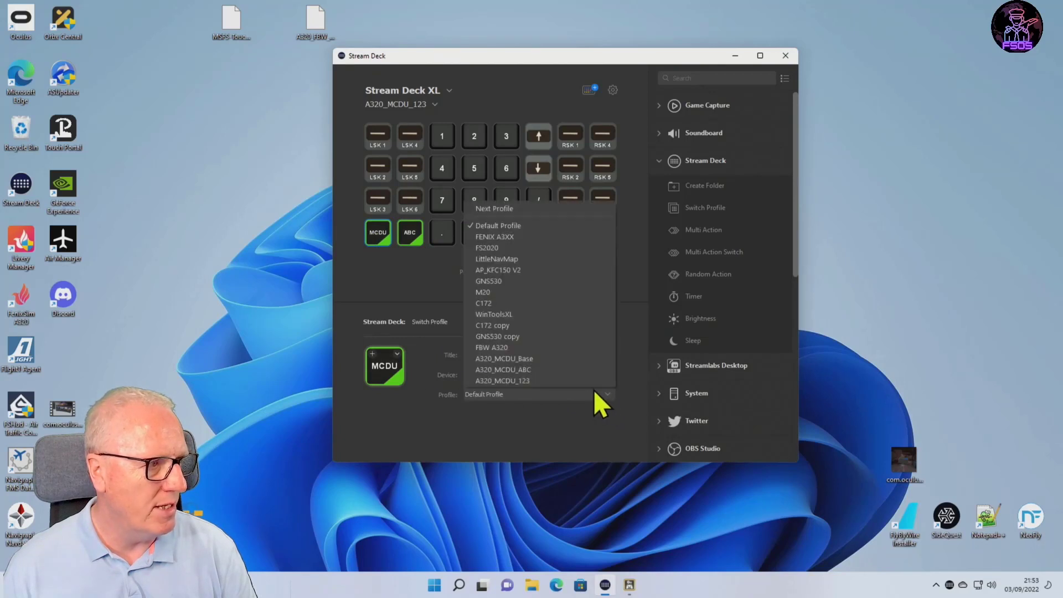
{"action": "left_click", "coordinate": [549, 359]}
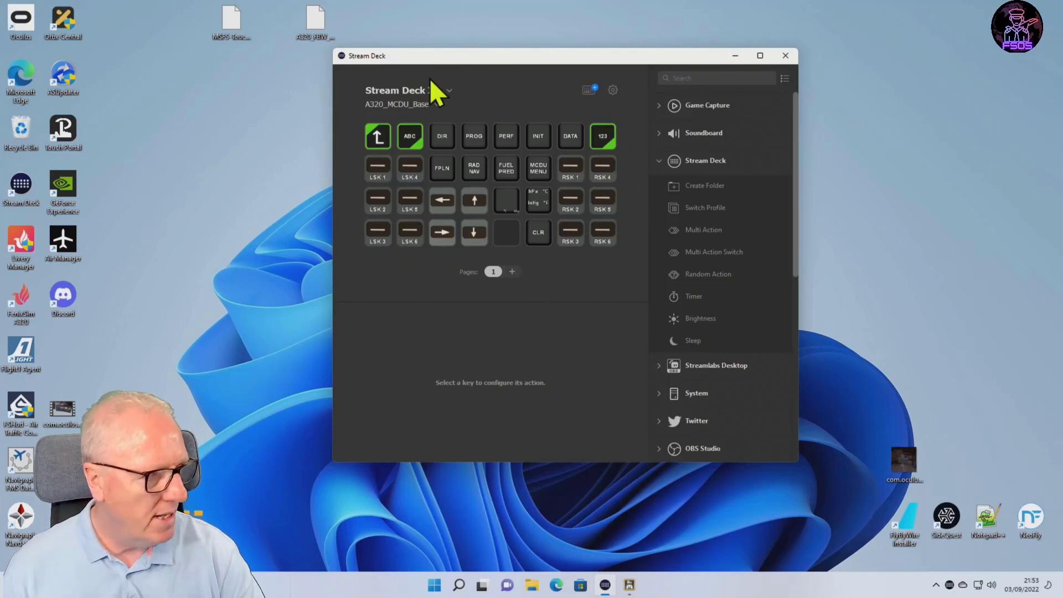
Set the up-arrow return key in the A320_MCDU_Base profile to switch to FBW A320.
{"action": "left_click", "coordinate": [379, 137]}
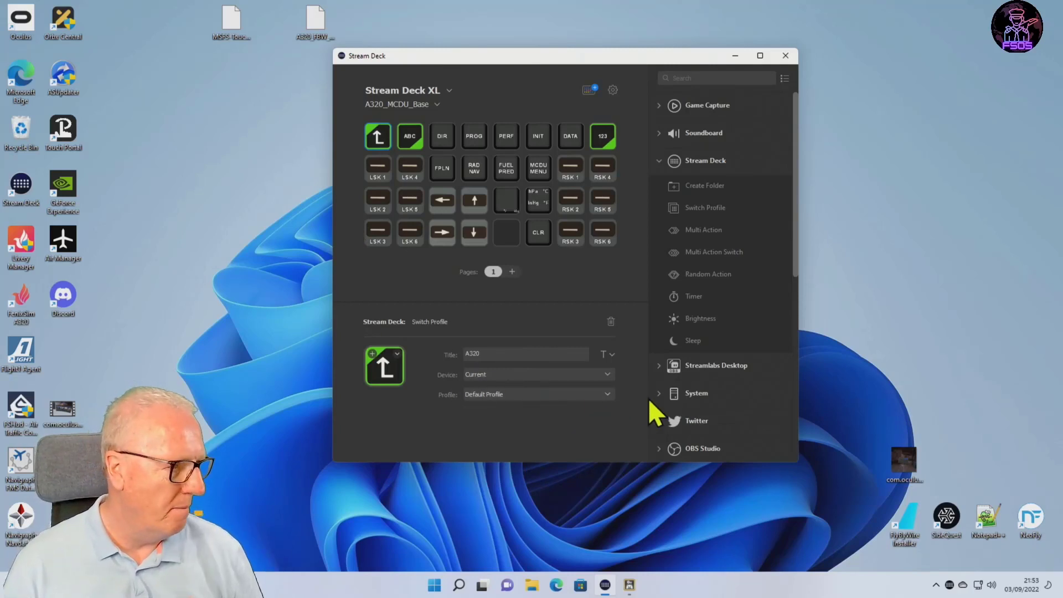
{"action": "left_click", "coordinate": [605, 393]}
{"action": "left_click", "coordinate": [554, 347]}
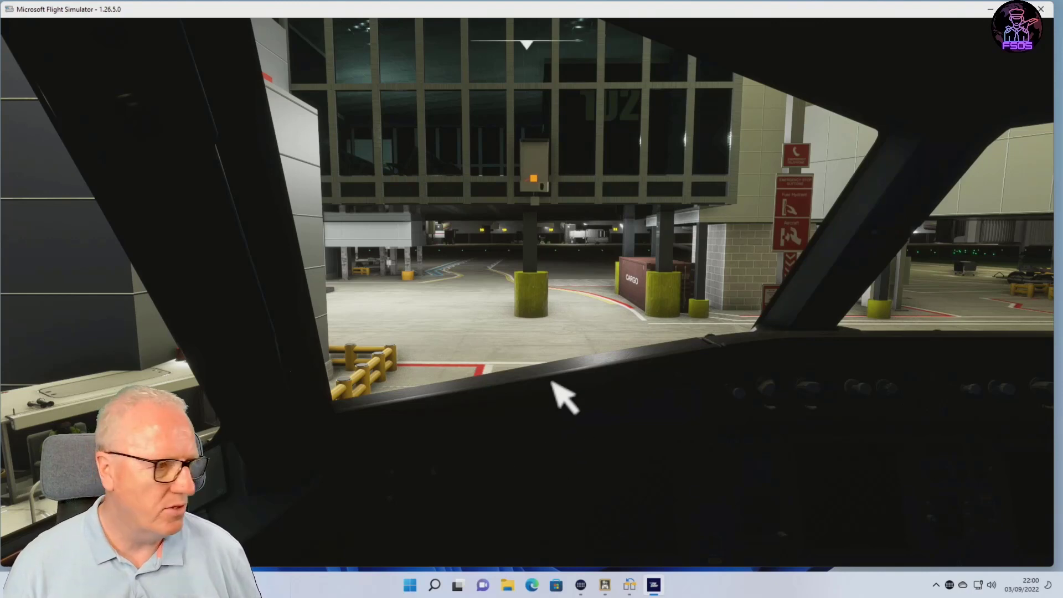
Switch to Axis and Ohs and check whether the Web API on port 9080 is enabled.
{"action": "left_click", "coordinate": [605, 587]}
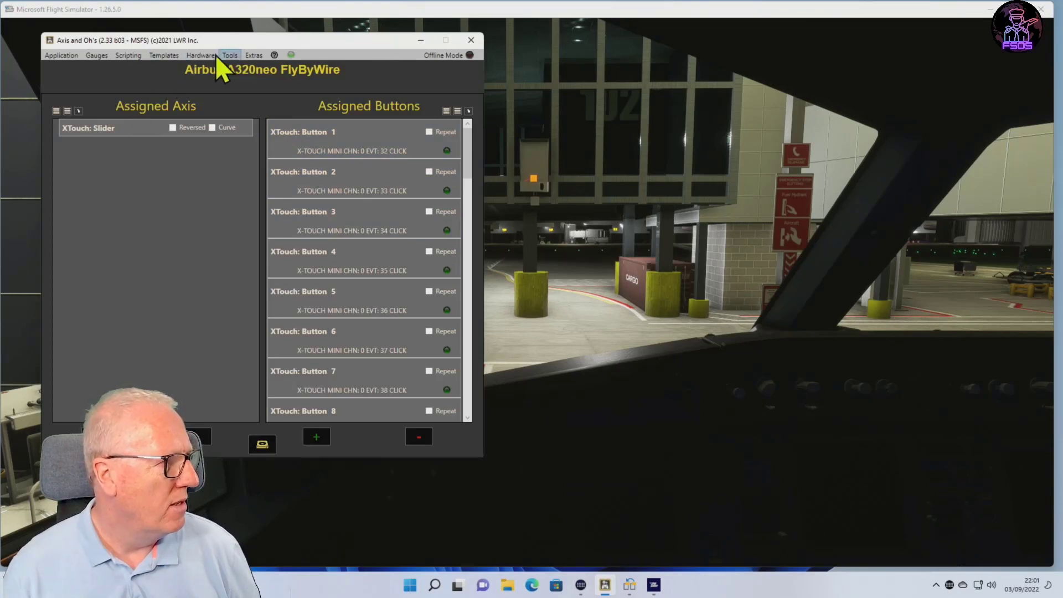
{"action": "left_click", "coordinate": [229, 57]}
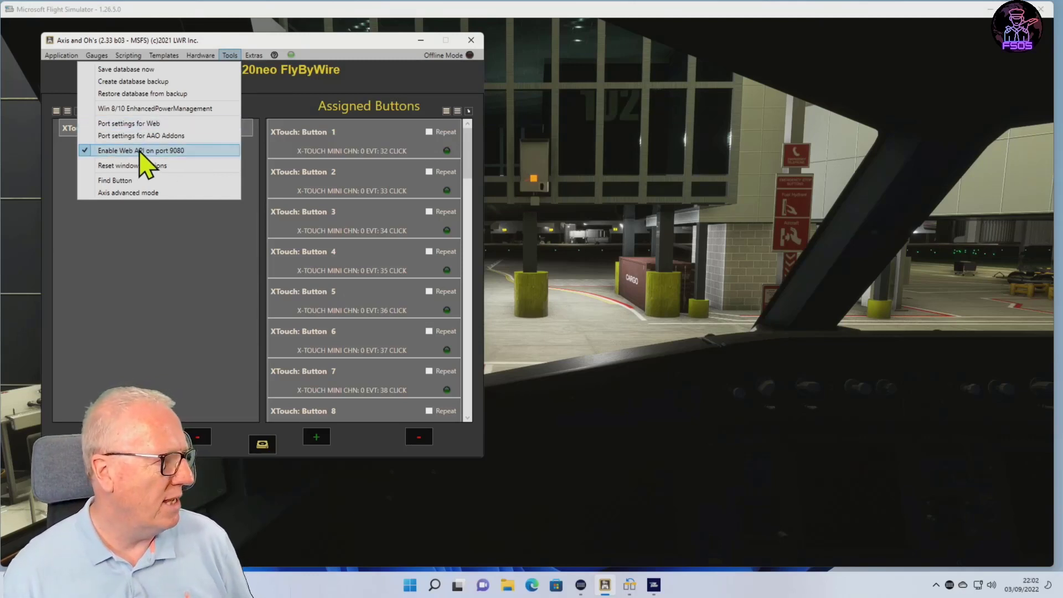
{"action": "left_click", "coordinate": [695, 161]}
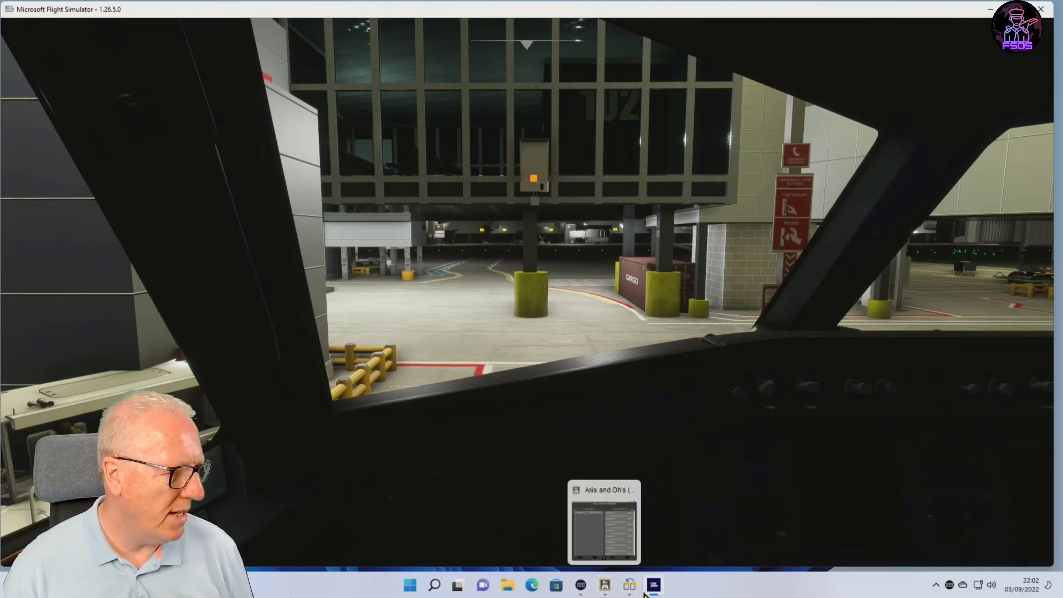
Bring the Stream Deck window over Microsoft Flight Simulator, move it aside, open the ON GROUND folder and view it alongside the A320 cockpit.
{"action": "left_click", "coordinate": [950, 585]}
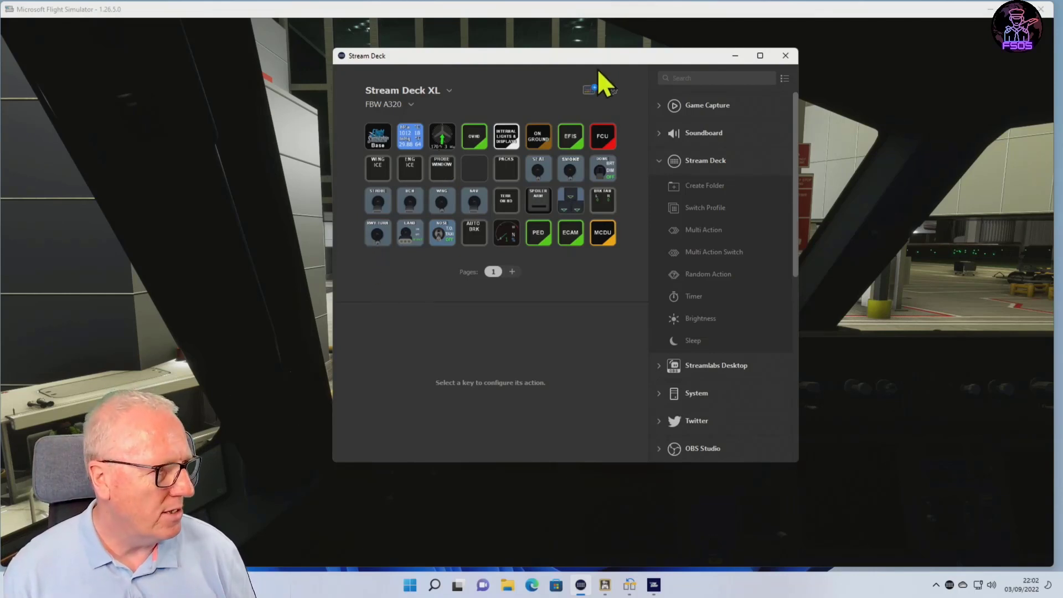
{"action": "left_click_drag", "start_coordinate": [606, 58], "coordinate": [357, 93]}
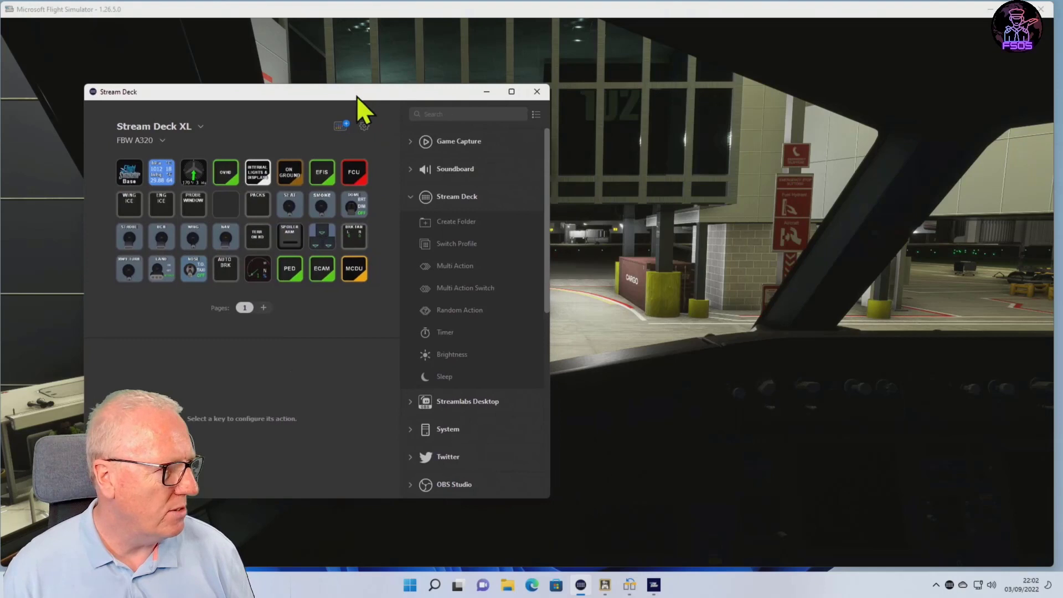
{"action": "double_click", "coordinate": [286, 181]}
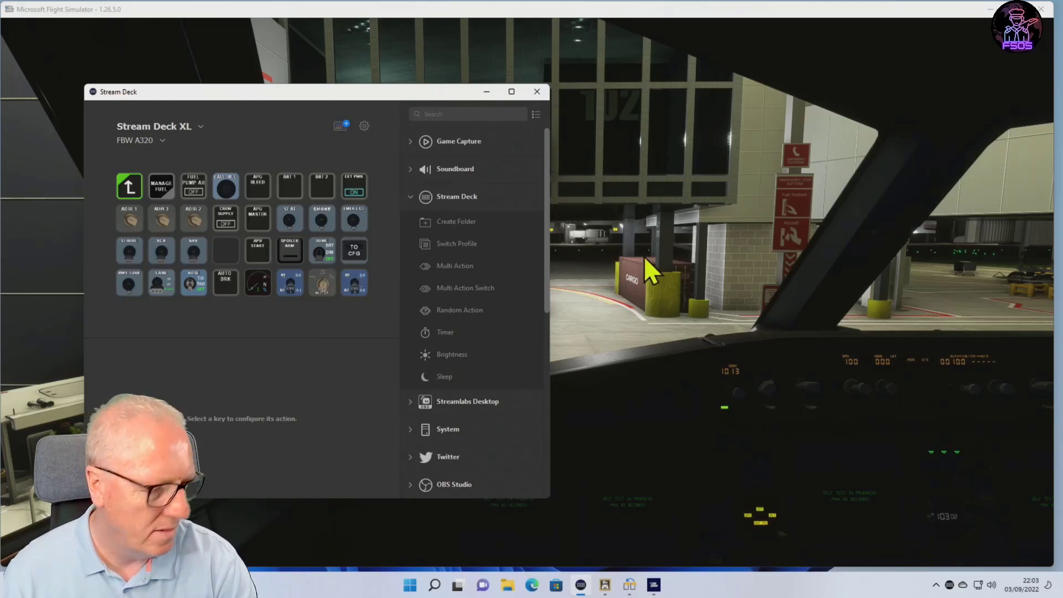
{"action": "left_click", "coordinate": [690, 263]}
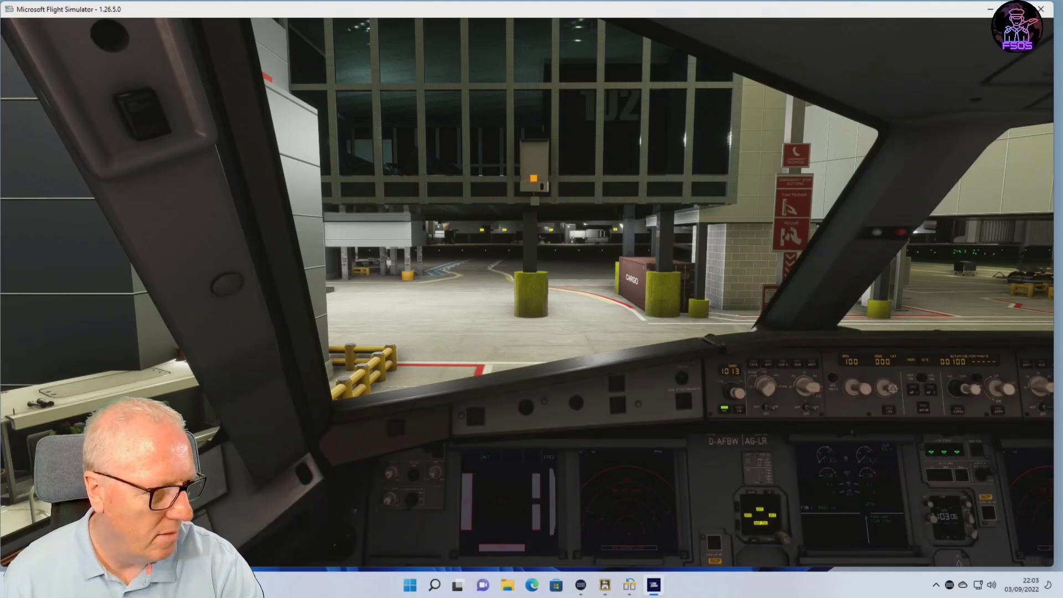
{"action": "left_click", "coordinate": [580, 585]}
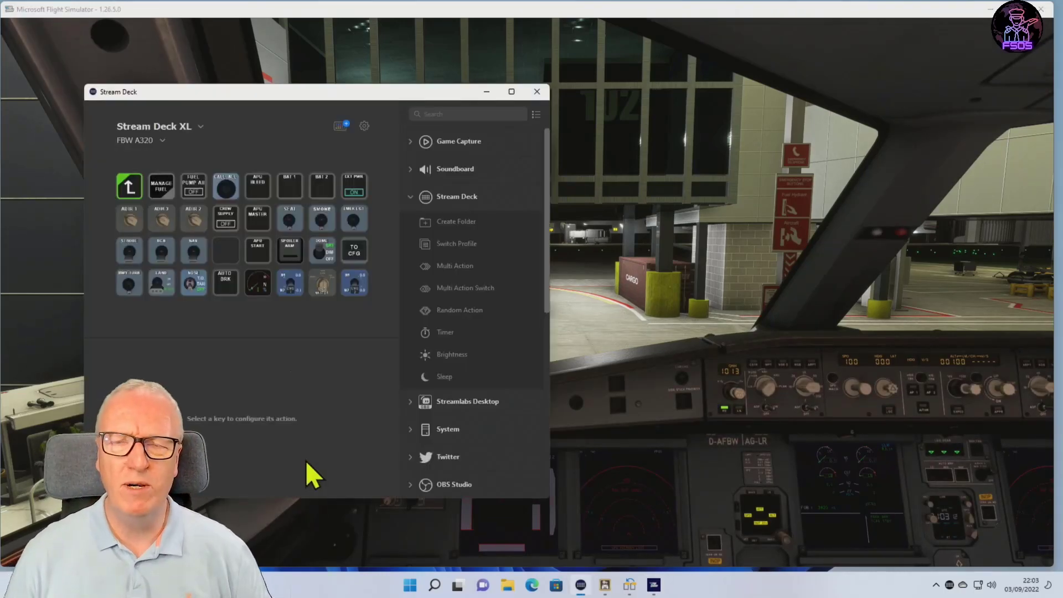